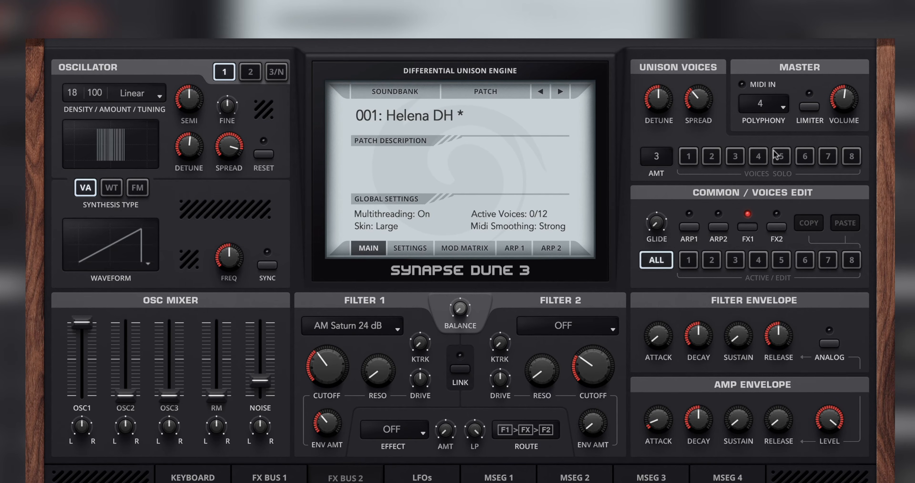
# - Solo unison voice 1 and select that voice alone for editing
pyautogui.scroll(5, 668, 158)
pyautogui.scroll(-2, 668, 161)
pyautogui.moveTo(657, 194); pyautogui.dragTo(659, 233)
pyautogui.click(688, 156)
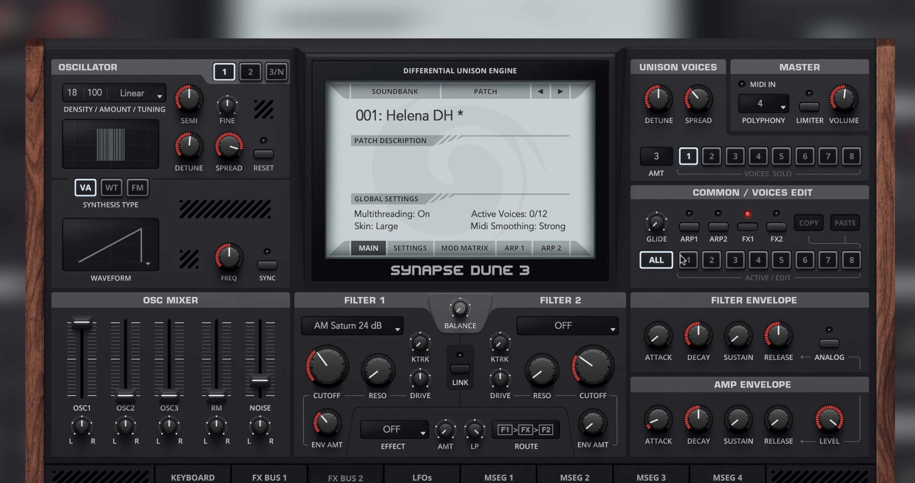
pyautogui.click(689, 263)
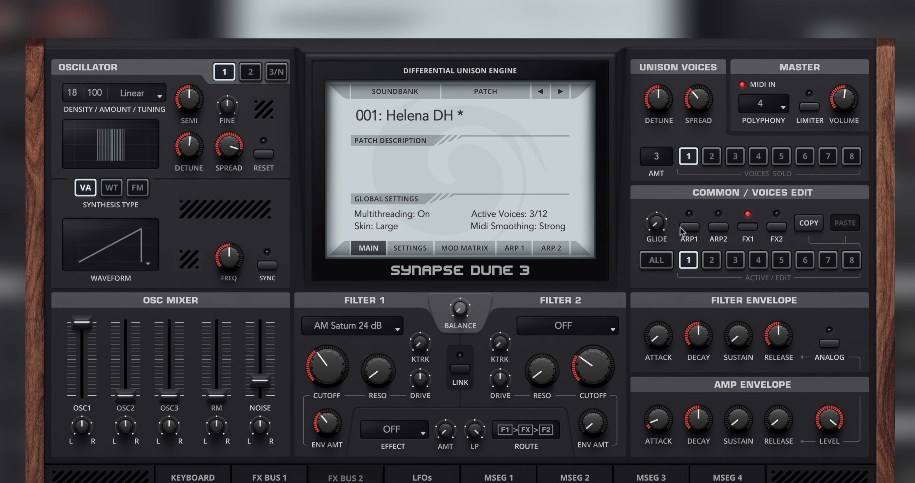
# - Try adding unison voices 2 and 3 to the solo, and clear the voice solos
pyautogui.click(710, 159)
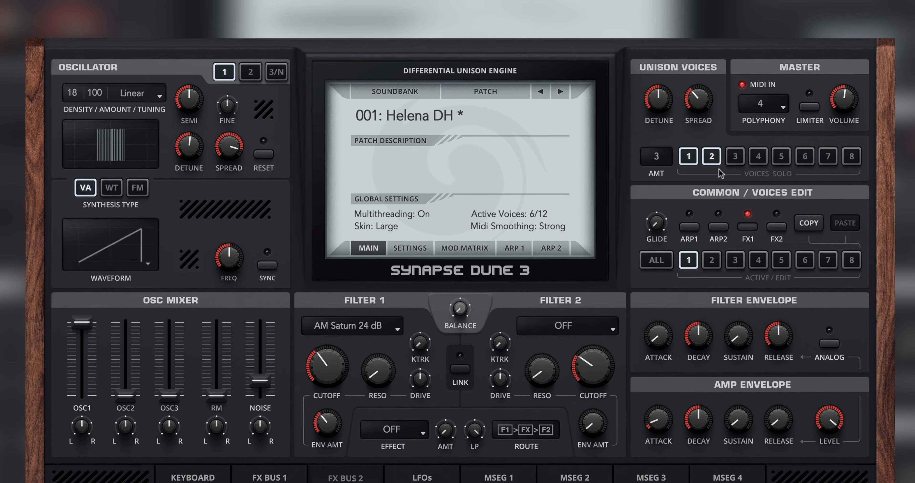
pyautogui.click(733, 158)
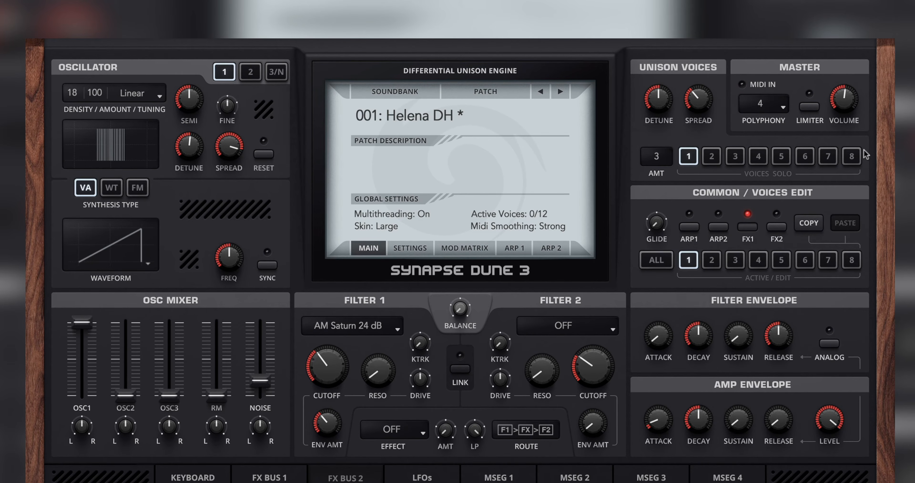
pyautogui.click(690, 156)
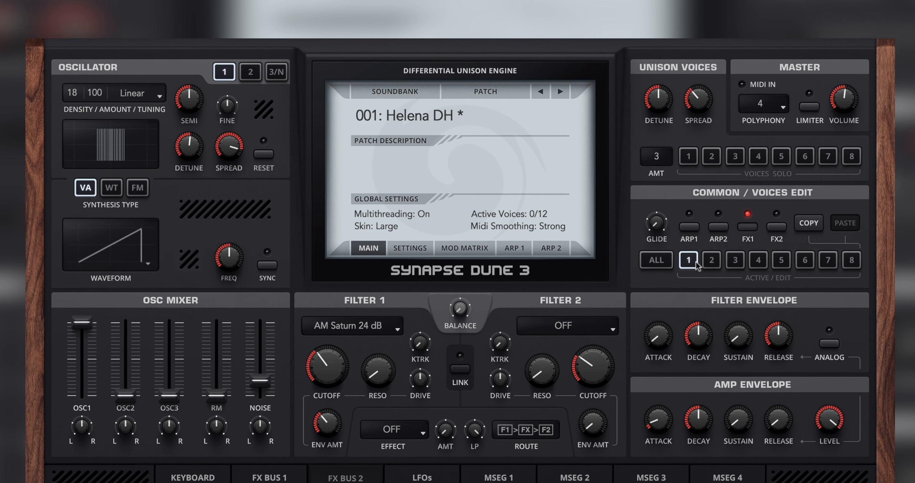
# - Select and solo unison voice 1, and switch both the edit selection and the solo to voice 2
pyautogui.click(735, 262)
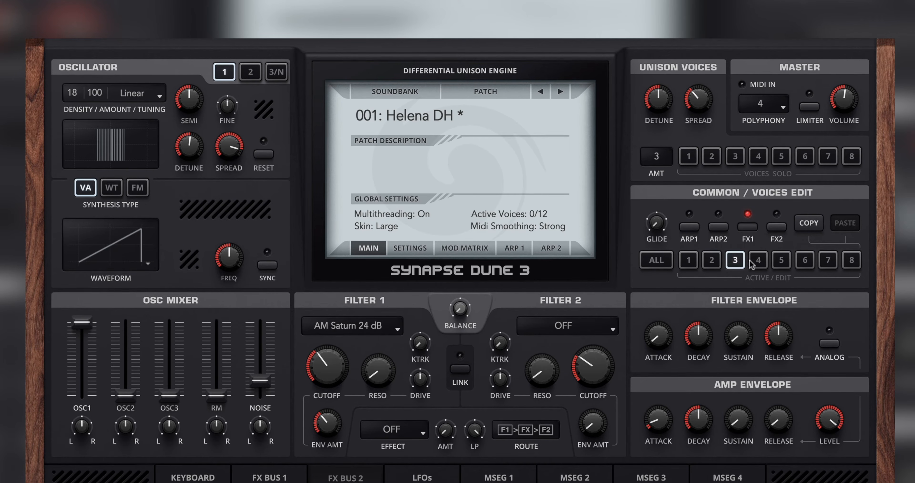
pyautogui.click(692, 263)
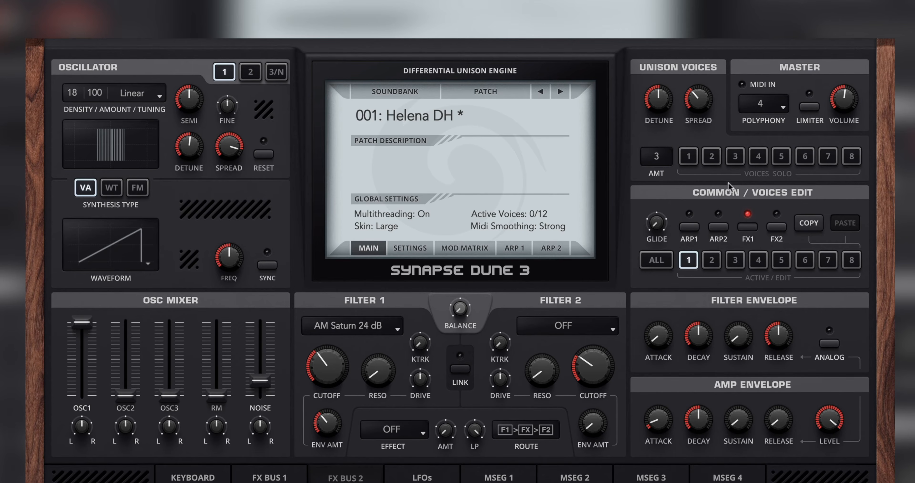
pyautogui.click(687, 157)
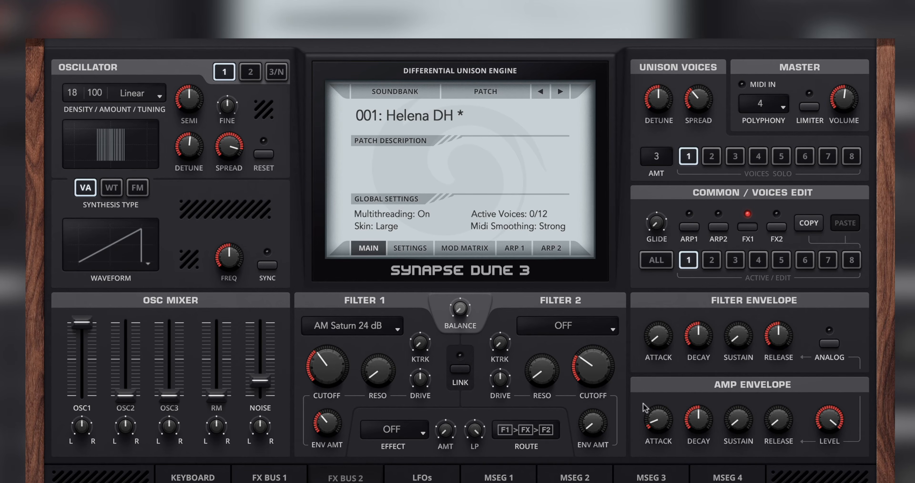
pyautogui.click(712, 263)
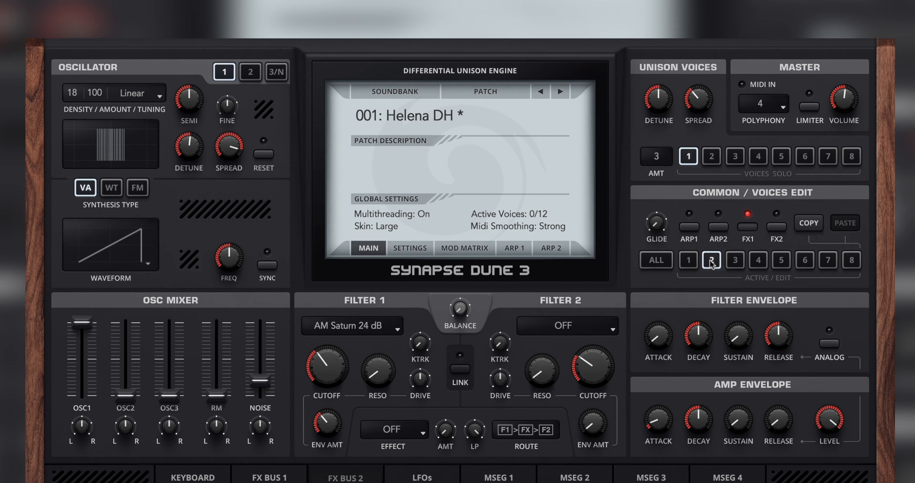
pyautogui.click(710, 157)
pyautogui.click(696, 161)
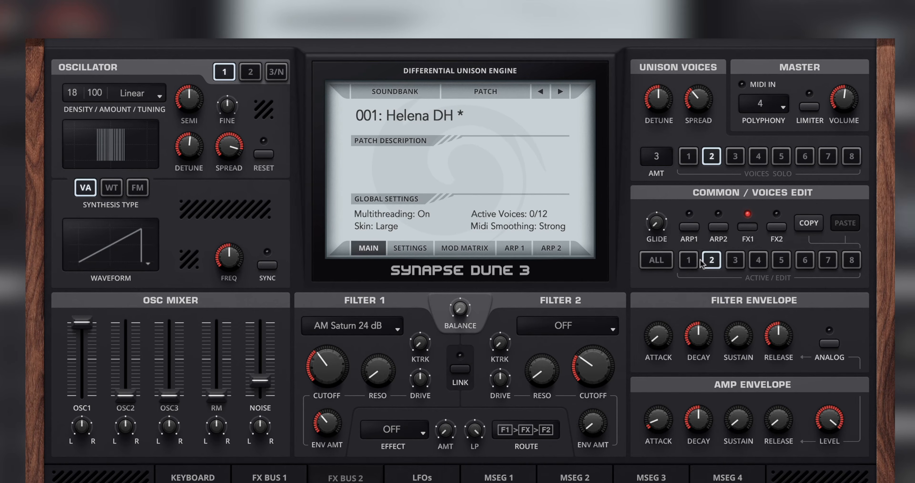
# - Return the edit selection and solo to unison voice 1, and clear its solo
pyautogui.click(688, 260)
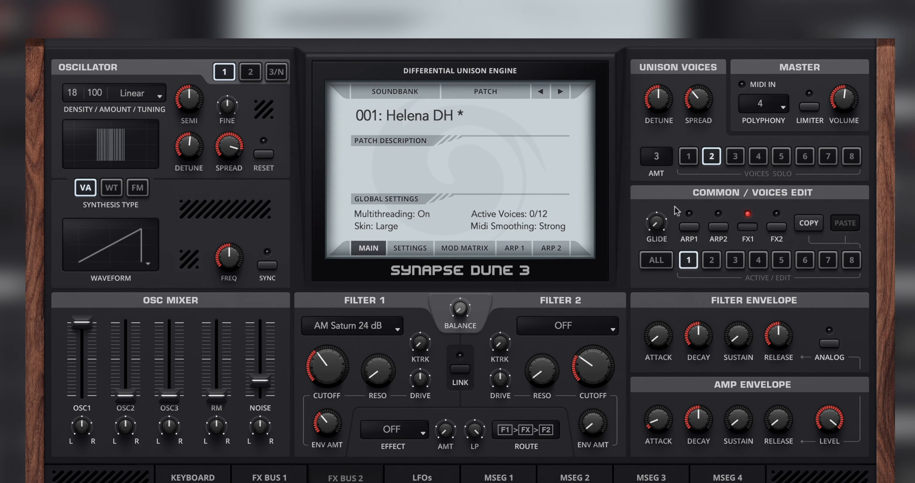
pyautogui.click(689, 157)
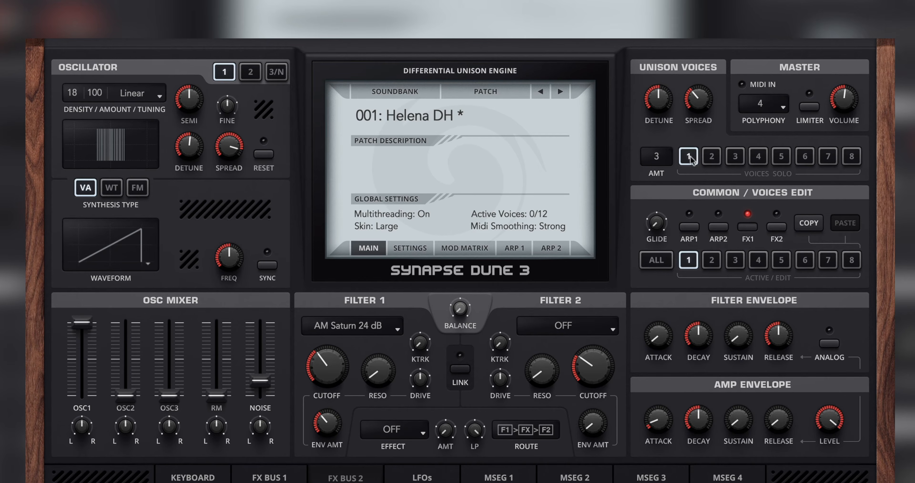
pyautogui.click(689, 157)
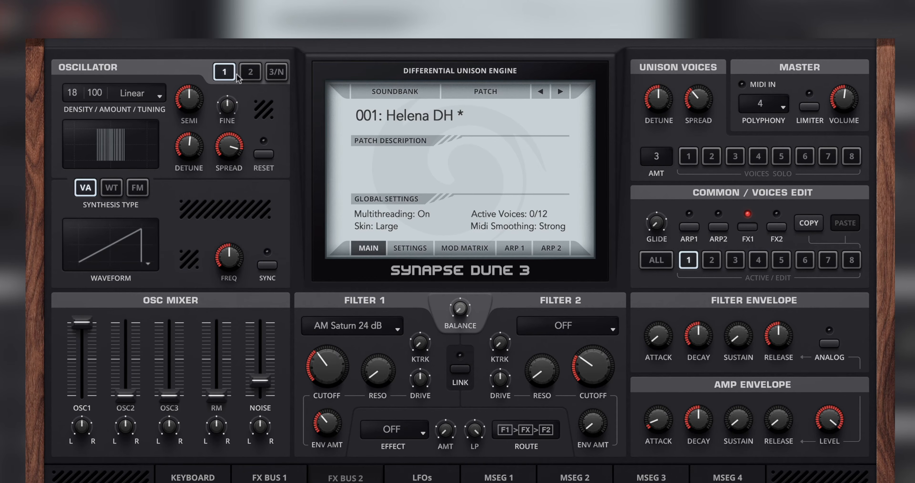
# - View the settings of oscillator 2 and oscillator 3/noise, and return to oscillator 1
pyautogui.click(251, 72)
pyautogui.click(276, 72)
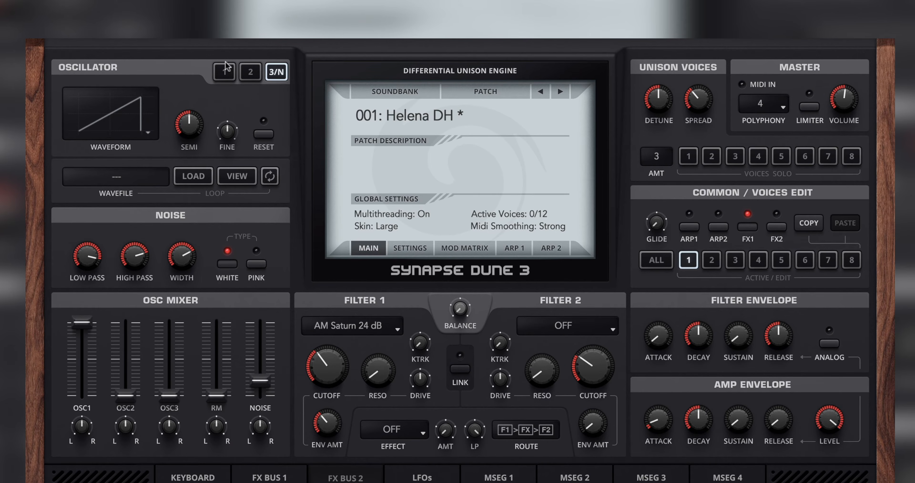
pyautogui.click(224, 70)
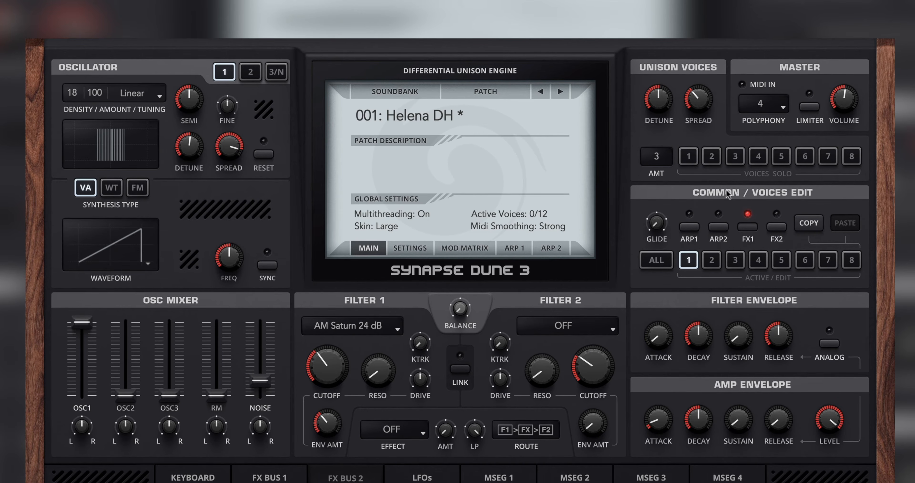
# - Change the glide on unison voice 1 only, and compare it with voice 2's glide
pyautogui.moveTo(656, 223); pyautogui.dragTo(657, 241)
pyautogui.click(711, 262)
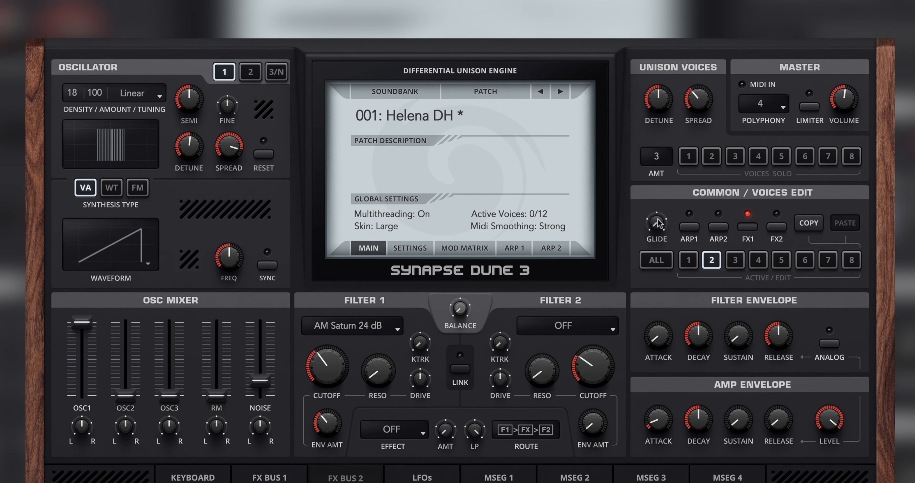
pyautogui.click(692, 263)
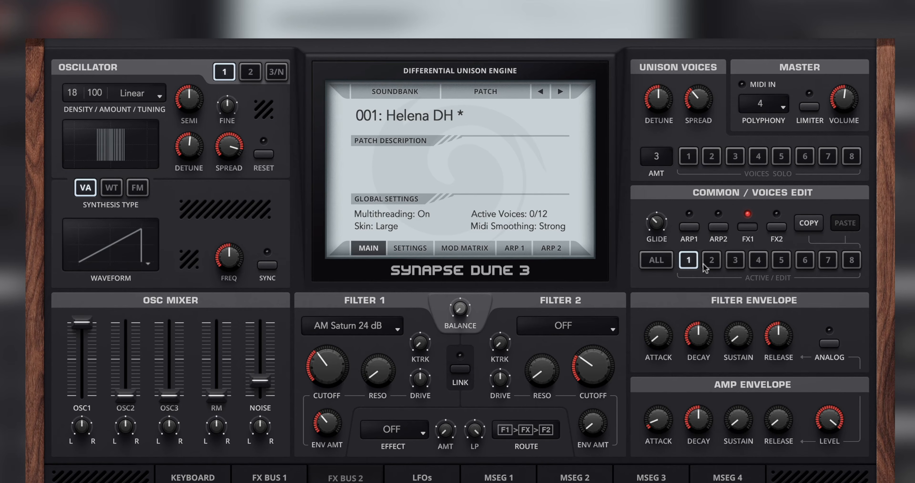
pyautogui.click(711, 262)
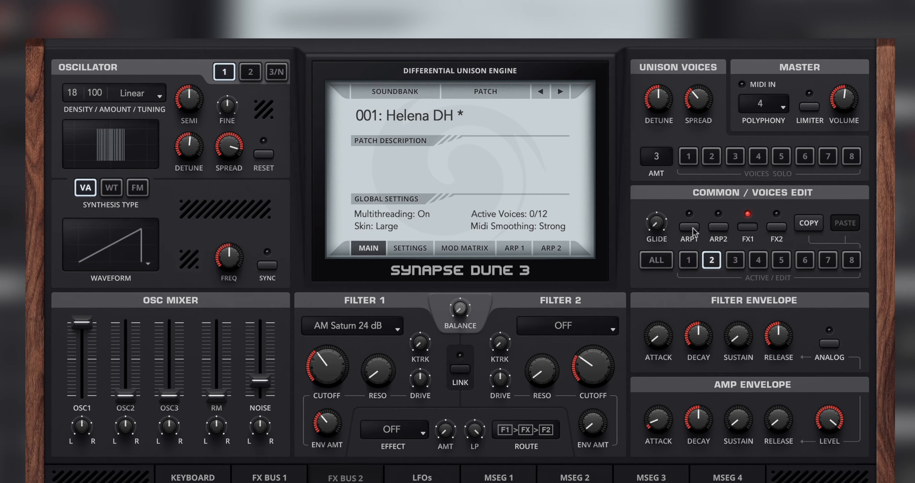
# - Enable arpeggiator 1 for unison voice 2, show its step sequencer settings, and disable it again
pyautogui.click(690, 228)
pyautogui.click(517, 248)
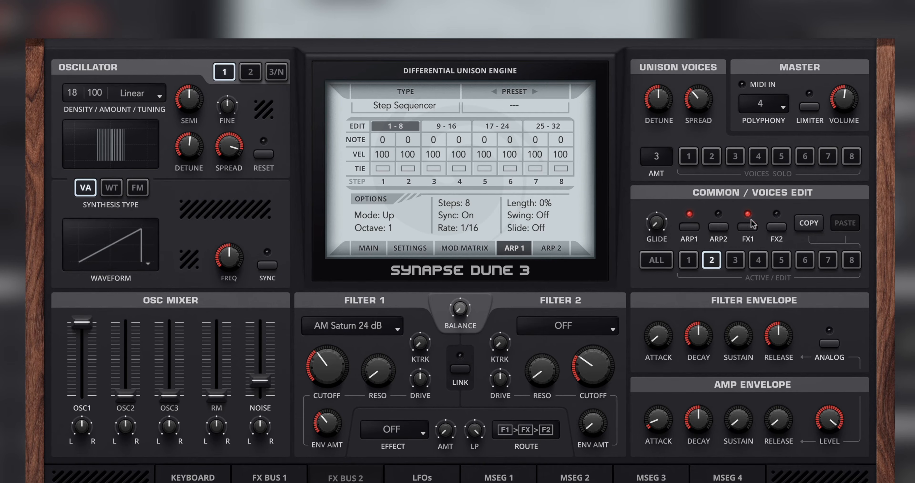
pyautogui.click(684, 229)
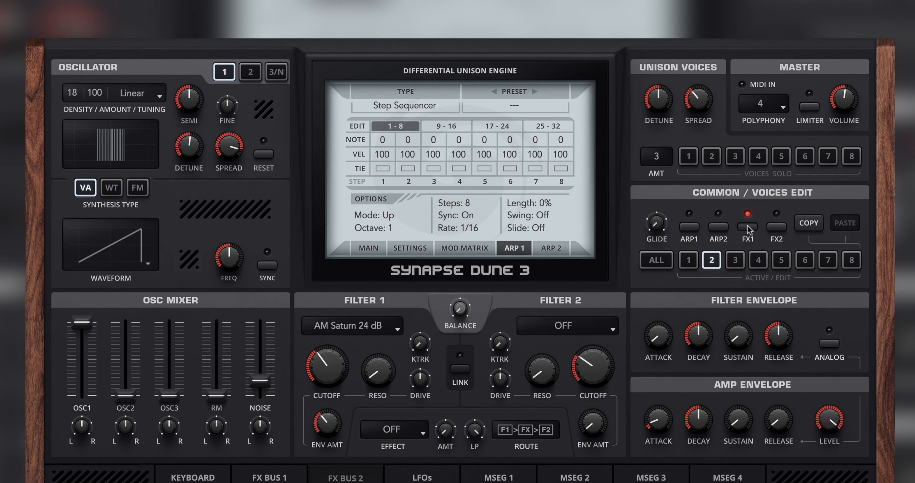
# - Route voice 2 to both FX1 and FX2 and voice 1 to FX2 only, and compare the two voices' routing
pyautogui.click(775, 228)
pyautogui.click(689, 262)
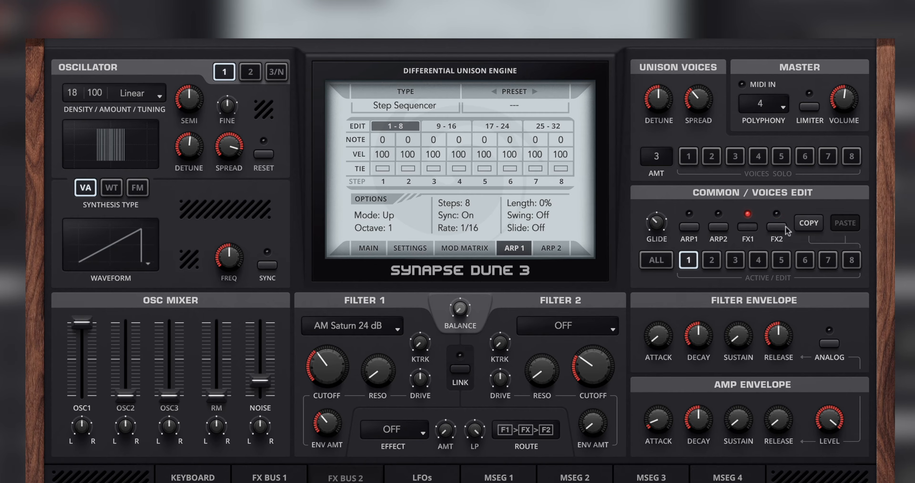
pyautogui.click(744, 226)
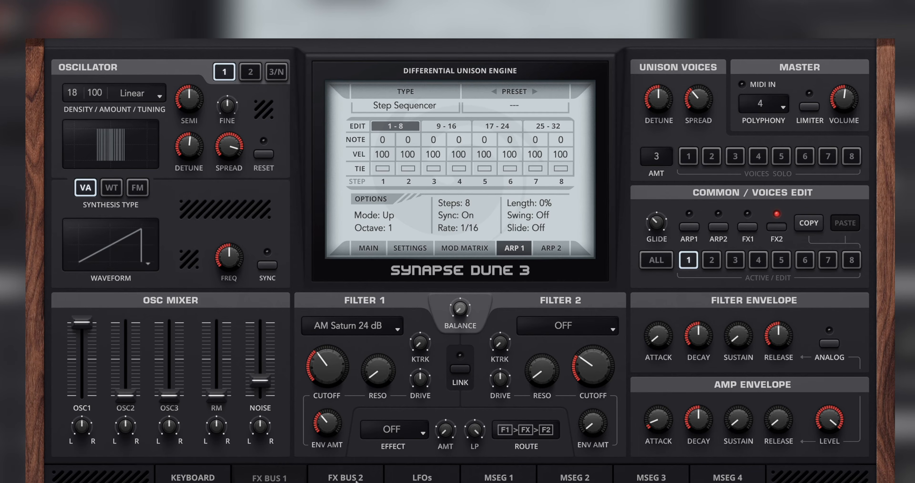
pyautogui.click(713, 260)
pyautogui.click(689, 259)
pyautogui.click(712, 261)
pyautogui.click(697, 260)
pyautogui.click(711, 260)
pyautogui.click(689, 260)
pyautogui.click(712, 260)
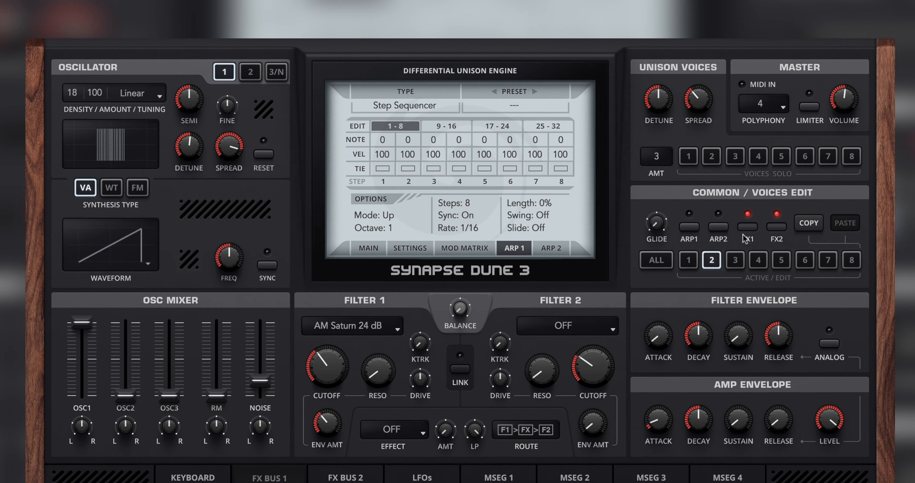
# - Restore the effect routing of unison voices 1 and 2 to FX1 only
pyautogui.click(747, 227)
pyautogui.click(747, 227)
pyautogui.click(777, 227)
pyautogui.click(683, 259)
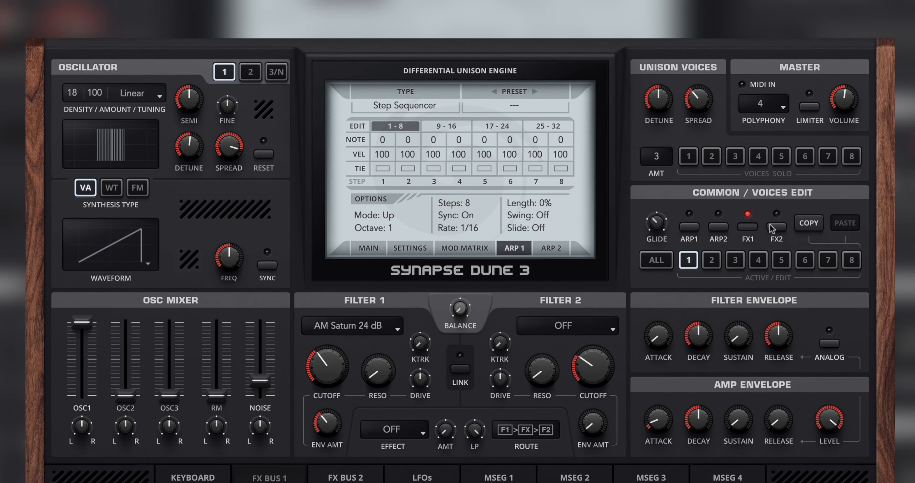
# - Reset voice 1's glide to its minimum, and select and solo unison voice 2 for editing
pyautogui.click(734, 259)
pyautogui.click(689, 262)
pyautogui.moveTo(667, 230); pyautogui.dragTo(668, 224)
pyautogui.click(713, 263)
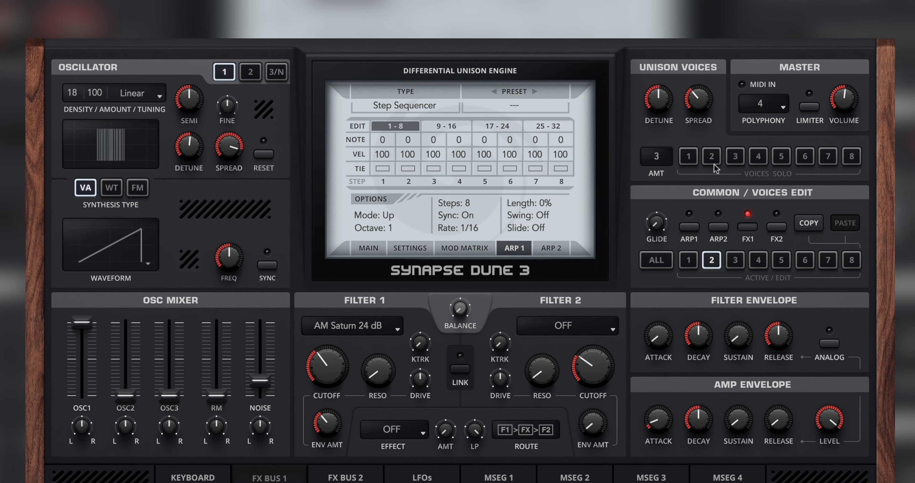
pyautogui.click(715, 161)
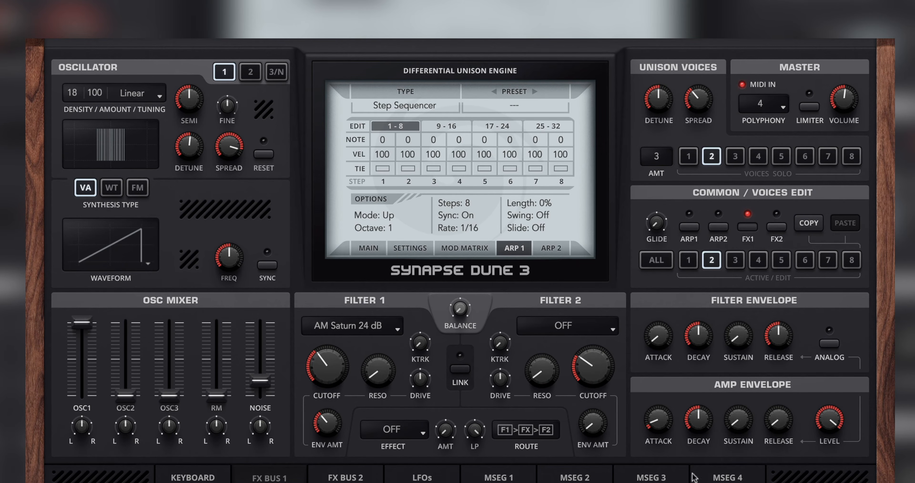
# - Give voice 2 a higher Filter 1 envelope amount with a shorter filter decay, and turn off its FX2 routing
pyautogui.moveTo(330, 416); pyautogui.dragTo(331, 405)
pyautogui.moveTo(698, 330); pyautogui.dragTo(694, 335)
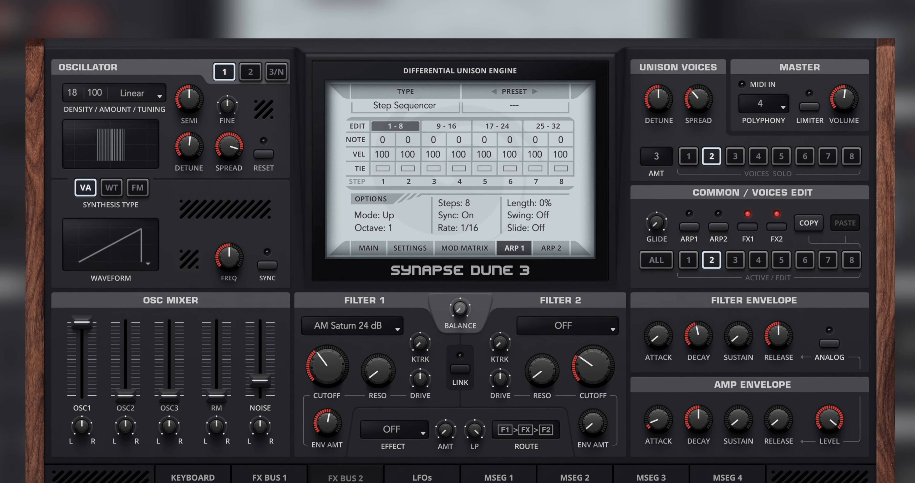
pyautogui.click(777, 227)
# - Centre voice 2's filter balance and set Filter 2 to CL Highpass 12 dB
pyautogui.moveTo(453, 314); pyautogui.dragTo(466, 251)
pyautogui.click(587, 325)
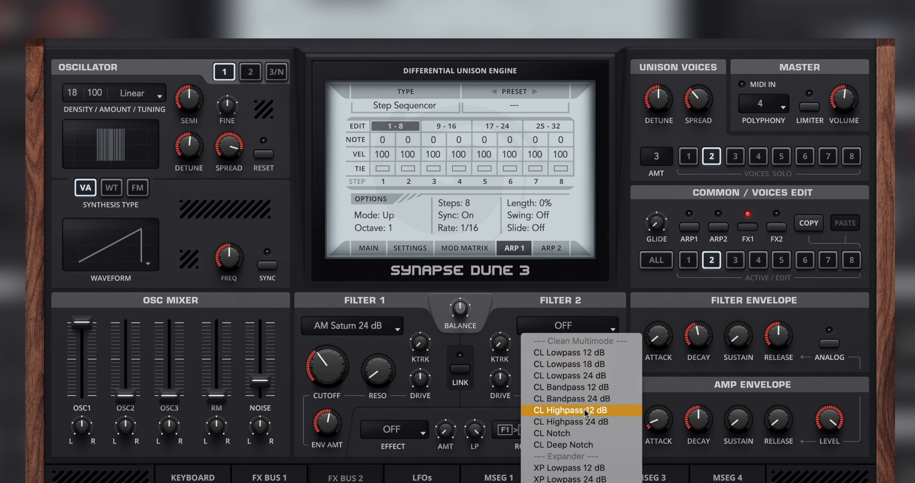
pyautogui.click(575, 411)
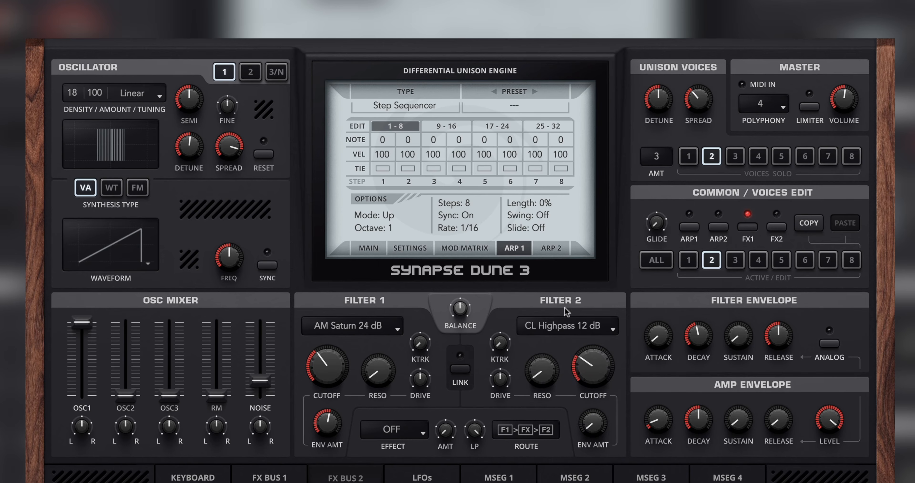
# - Adjust voice 2's Filter 2 cutoff to just below its midpoint and raise the Filter 2 resonance slightly
pyautogui.moveTo(604, 360); pyautogui.dragTo(465, 415)
pyautogui.moveTo(587, 387); pyautogui.dragTo(589, 320)
pyautogui.moveTo(611, 360); pyautogui.dragTo(592, 346)
pyautogui.moveTo(550, 384); pyautogui.dragTo(545, 355)
# - Raise voice 2's Filter 1 resonance slightly and change the Filter 1 type to CL Lowpass 12 dB
pyautogui.moveTo(378, 365)
pyautogui.mouseDown()
pyautogui.moveTo(377, 356)
pyautogui.moveTo(379, 367)
pyautogui.mouseUp()
pyautogui.click(350, 326)
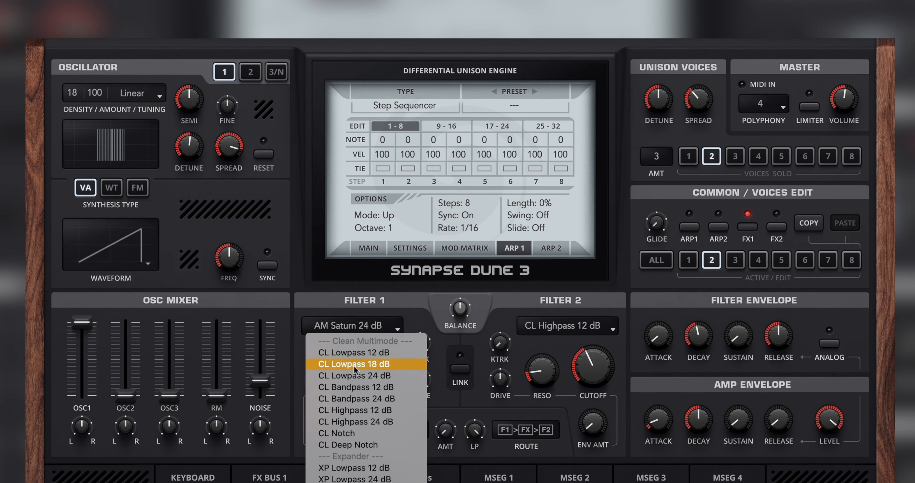
pyautogui.click(352, 352)
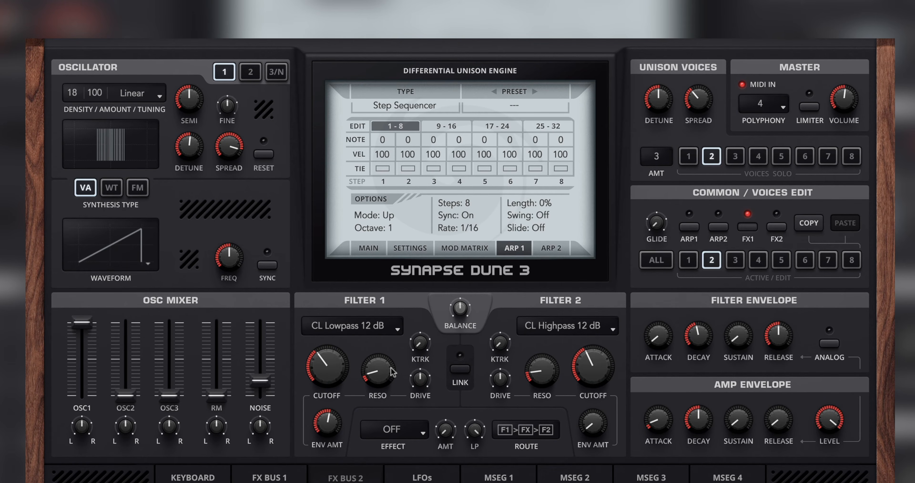
# - Compare the separate settings of unison voices 1 and 2, and switch editing back to all voices
pyautogui.moveTo(589, 367)
pyautogui.click(688, 261)
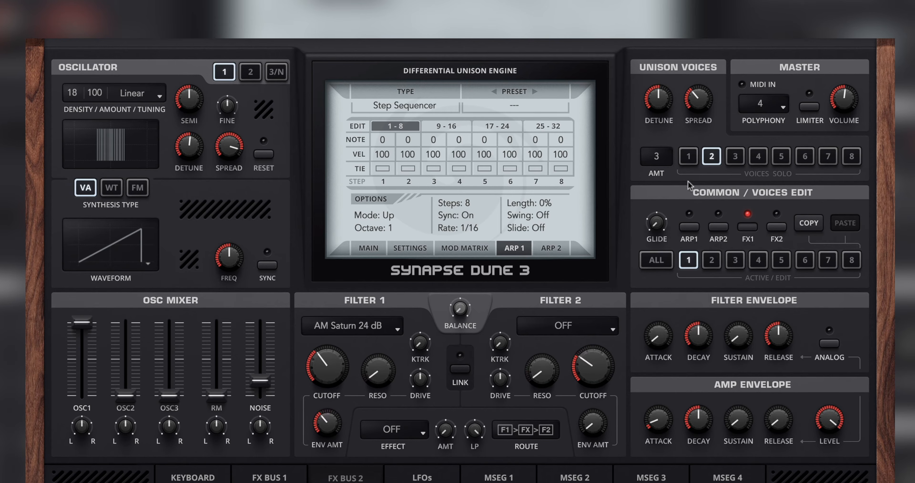
pyautogui.click(664, 261)
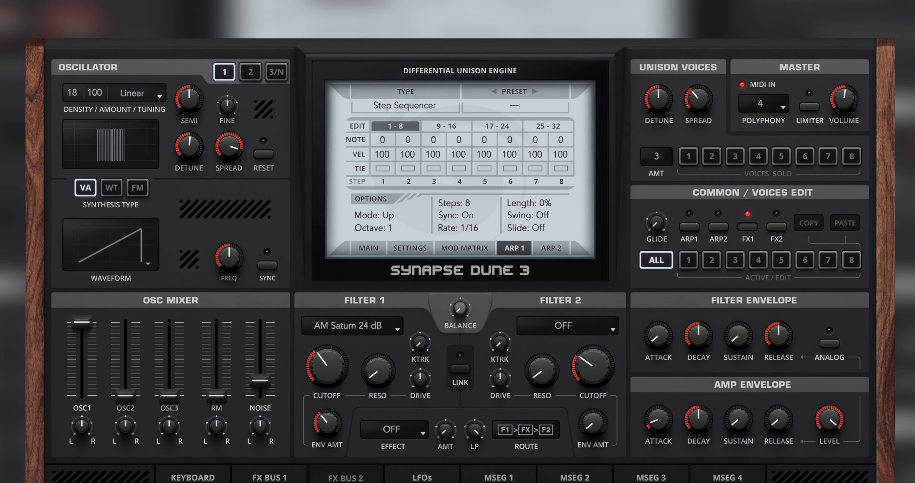
pyautogui.click(712, 259)
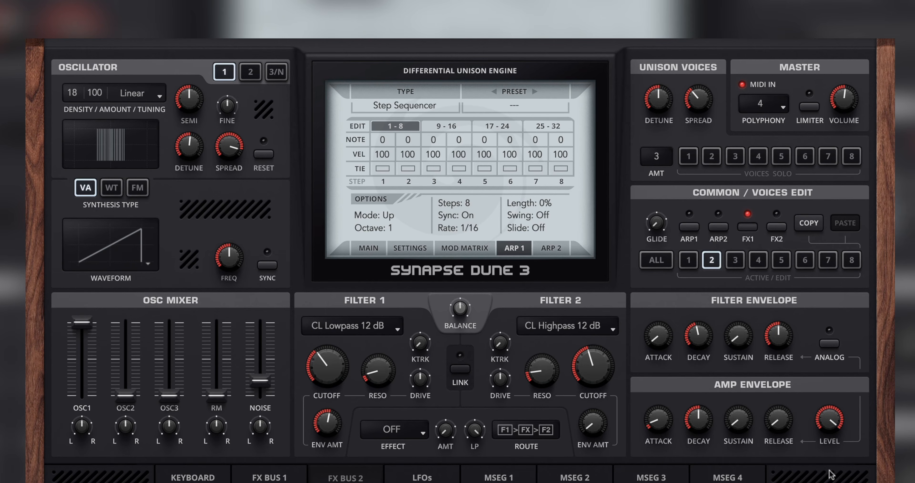
pyautogui.click(657, 260)
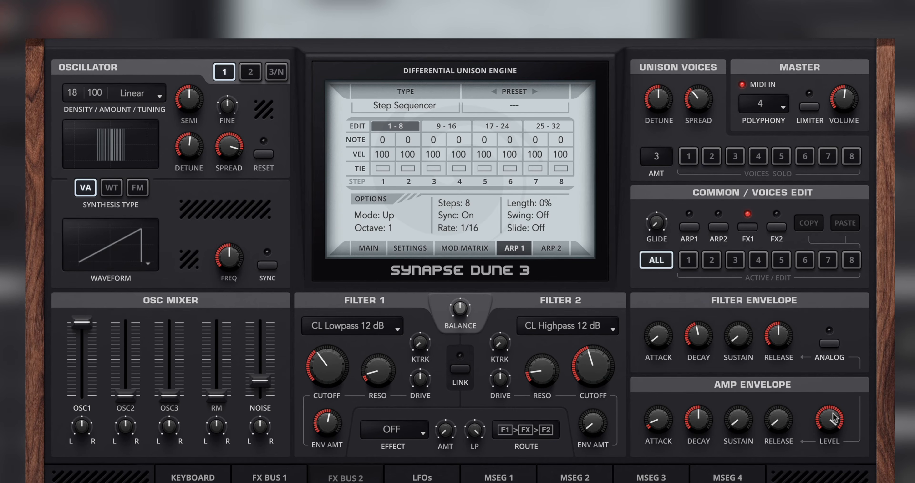
# - Lower the amp envelope level for all unison voices to just below its midpoint, and check the setting on voices 1 to 3
pyautogui.moveTo(834, 418)
pyautogui.mouseDown()
pyautogui.moveTo(831, 431)
pyautogui.moveTo(830, 418)
pyautogui.mouseUp()
pyautogui.click(689, 261)
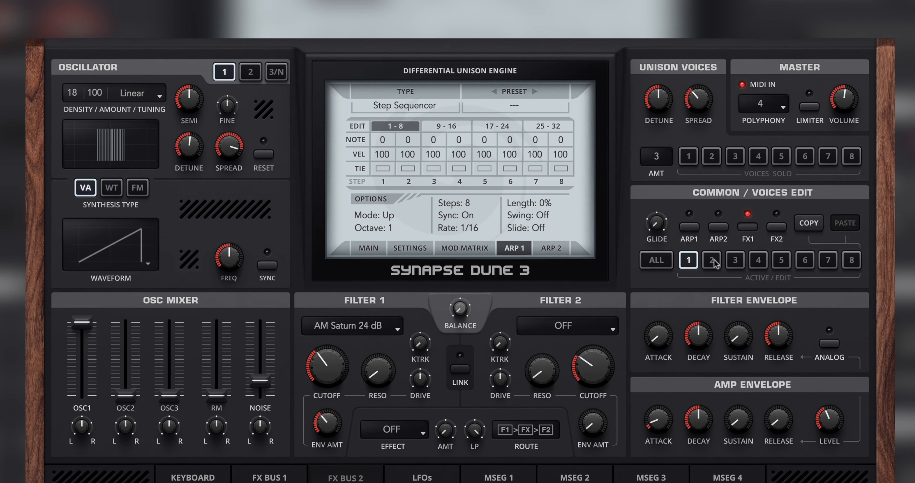
pyautogui.click(734, 260)
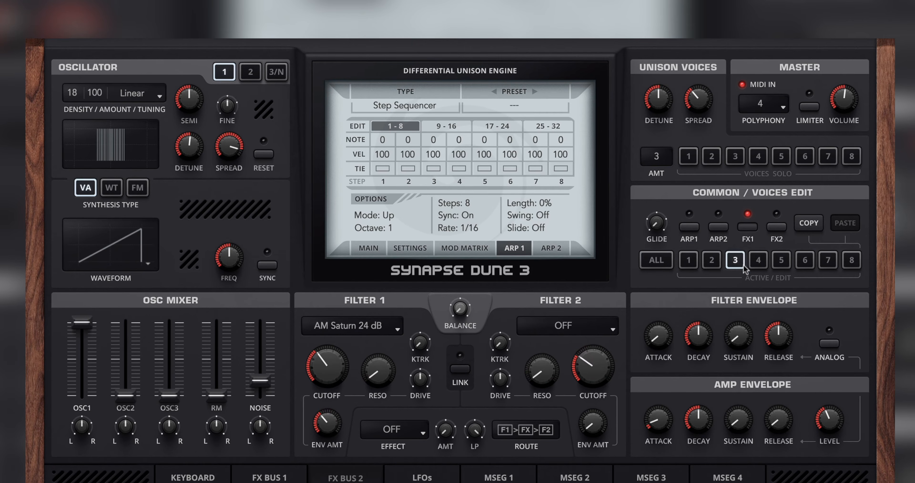
pyautogui.click(712, 260)
pyautogui.click(689, 261)
pyautogui.click(656, 260)
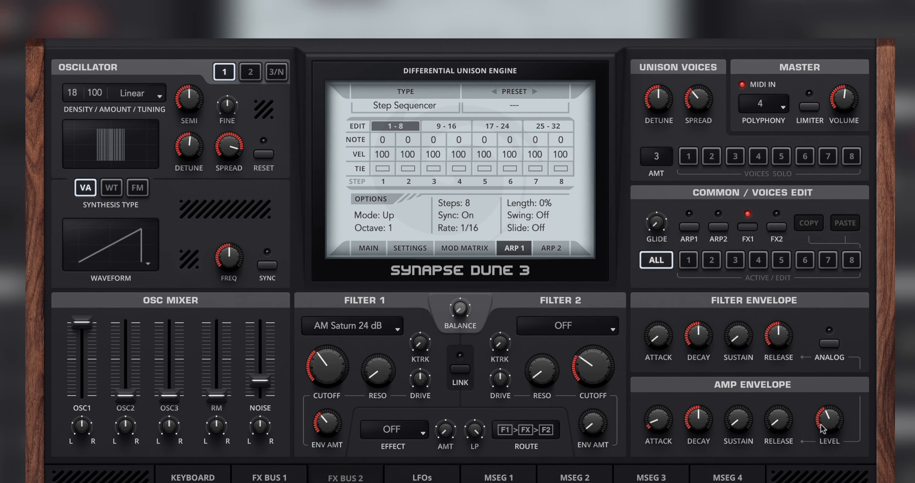
# - Raise the amp envelope level of all voices to maximum, and lower only voice 2's level to just below its midpoint
pyautogui.moveTo(821, 425); pyautogui.dragTo(822, 246)
pyautogui.click(711, 260)
pyautogui.moveTo(831, 422); pyautogui.dragTo(819, 479)
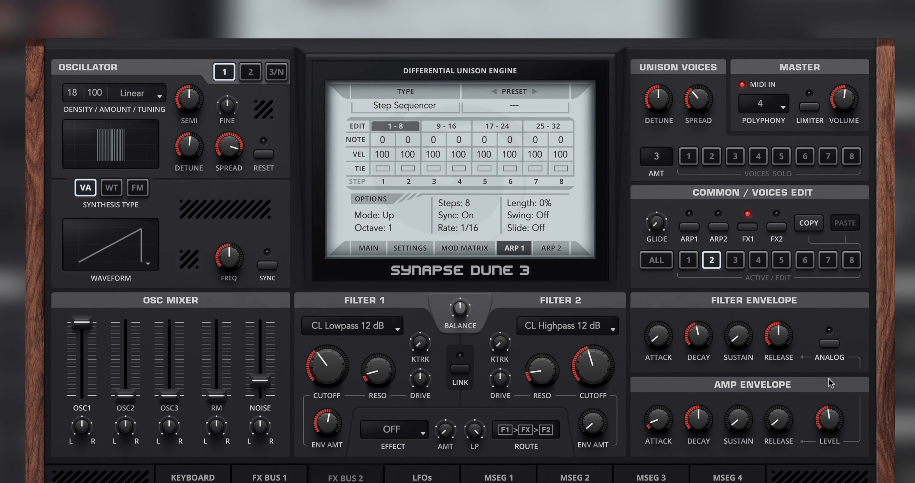
pyautogui.click(658, 259)
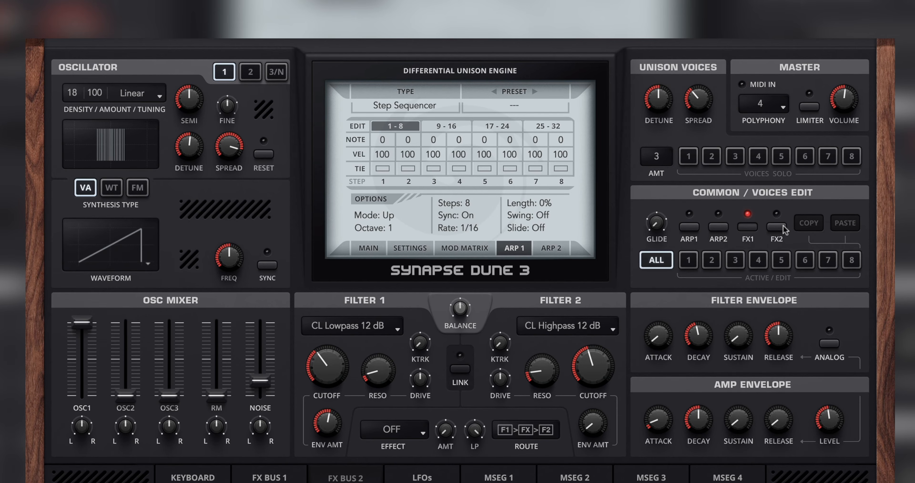
# - Show the modulation matrix, compare the settings of voices 1 and 2, and solo voice 2 with its editing active
pyautogui.click(455, 248)
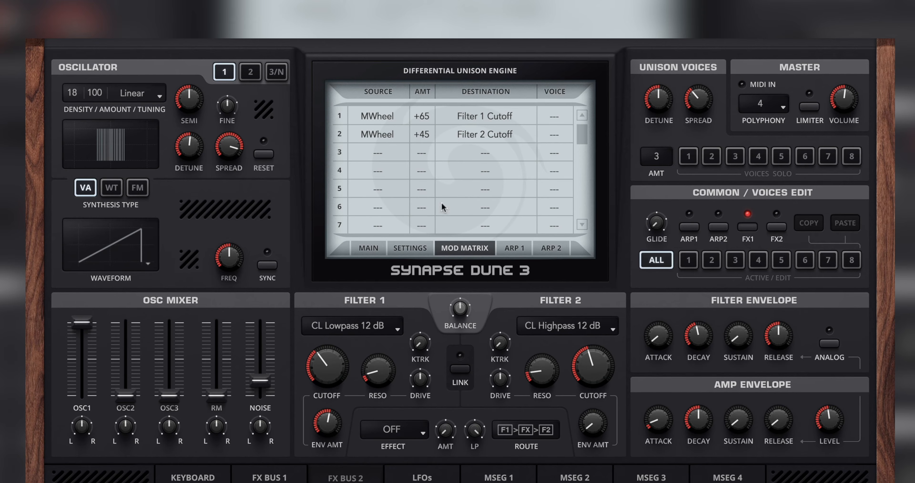
pyautogui.click(690, 261)
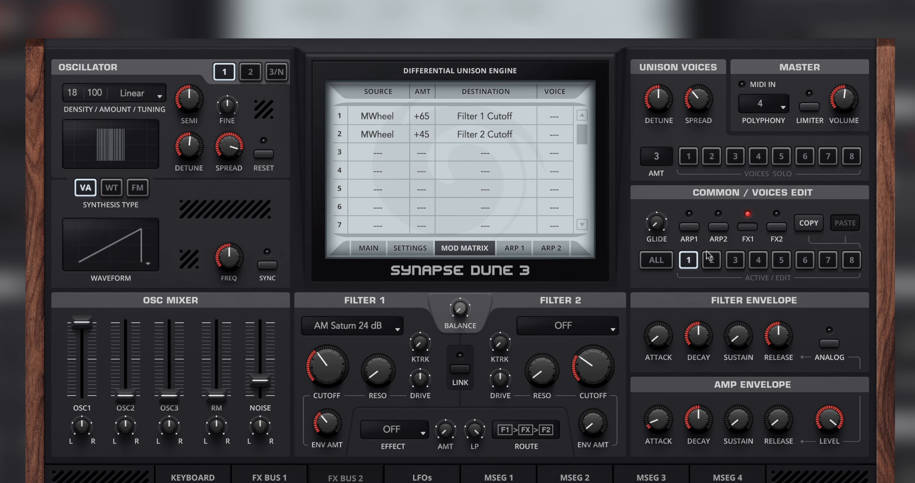
pyautogui.click(712, 260)
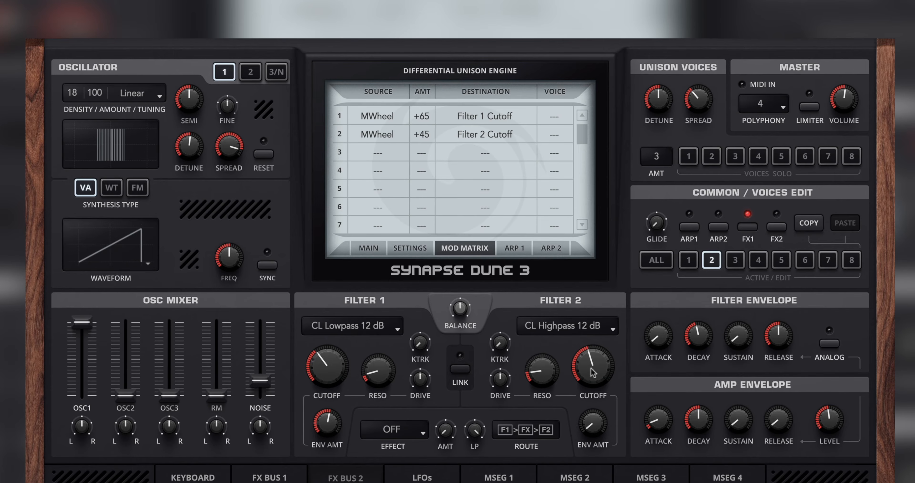
pyautogui.click(713, 155)
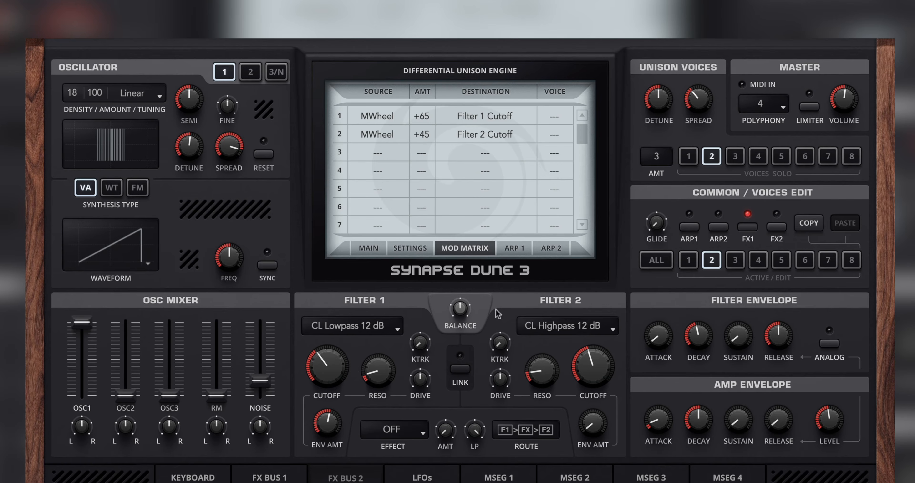
# - Clear the destination and source of modulation matrix slot 2
pyautogui.click(463, 134)
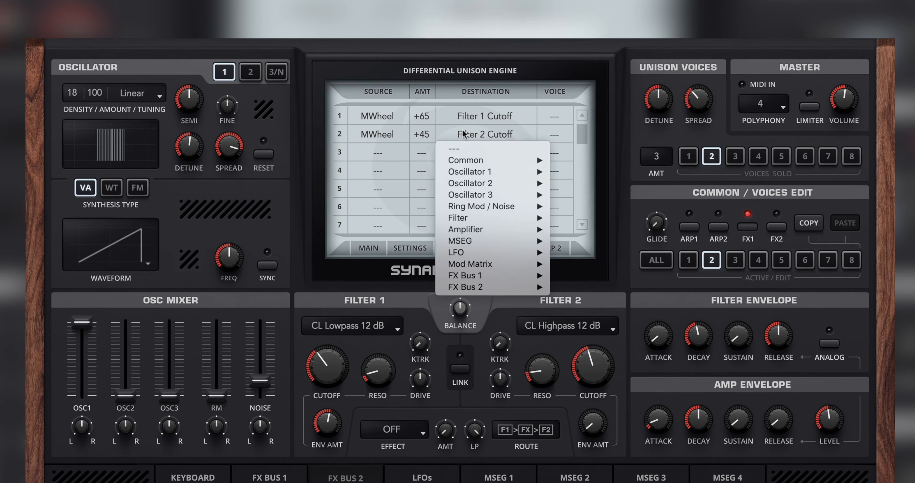
pyautogui.click(454, 148)
pyautogui.click(394, 134)
pyautogui.click(385, 149)
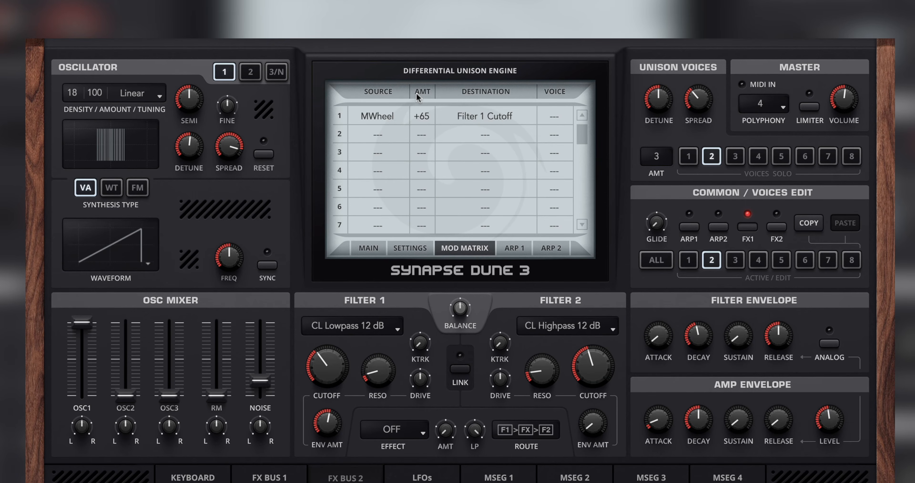
# - Route MWheel to Amp Level in modulation matrix slot 2
pyautogui.click(382, 134)
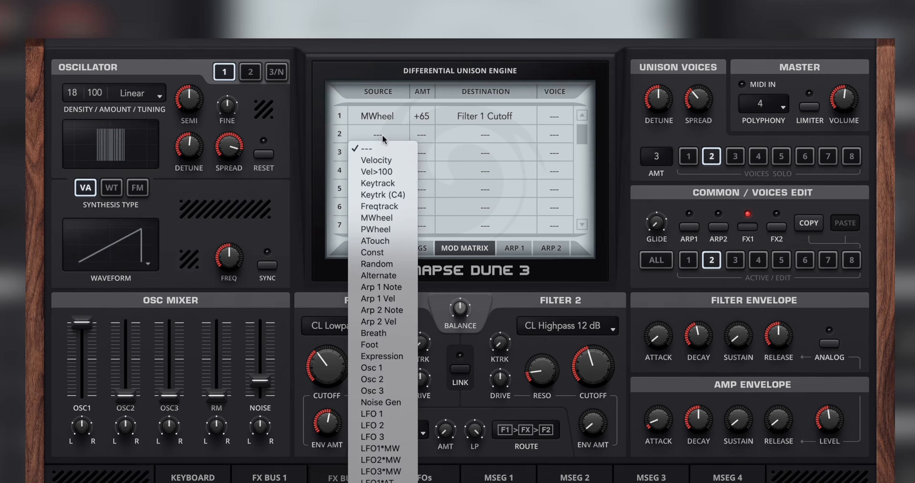
pyautogui.click(382, 217)
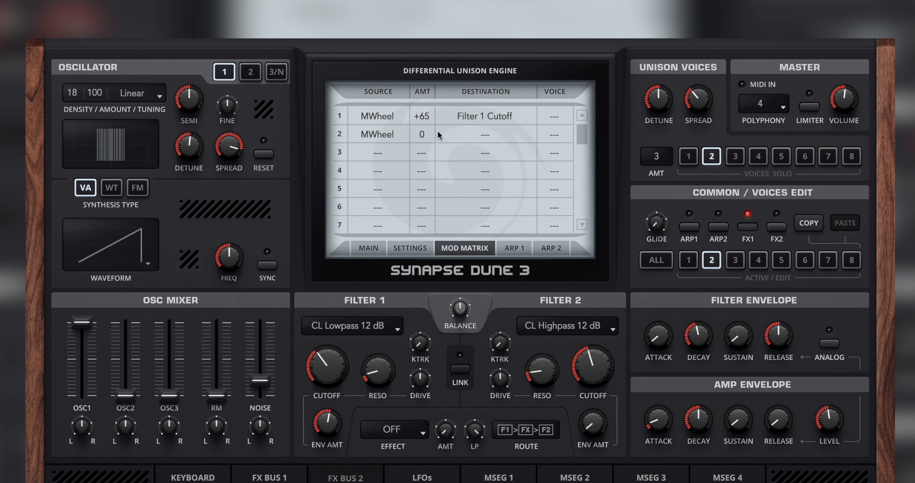
pyautogui.click(476, 134)
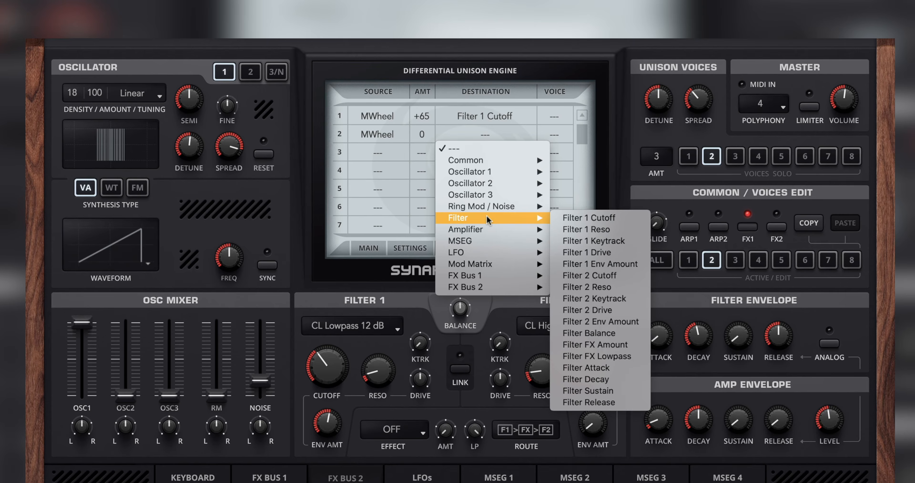
pyautogui.moveTo(522, 229)
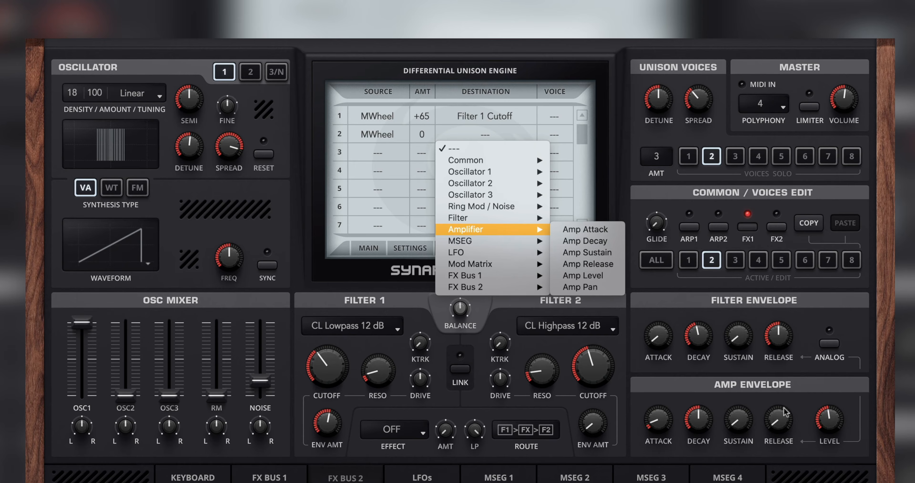
pyautogui.click(599, 277)
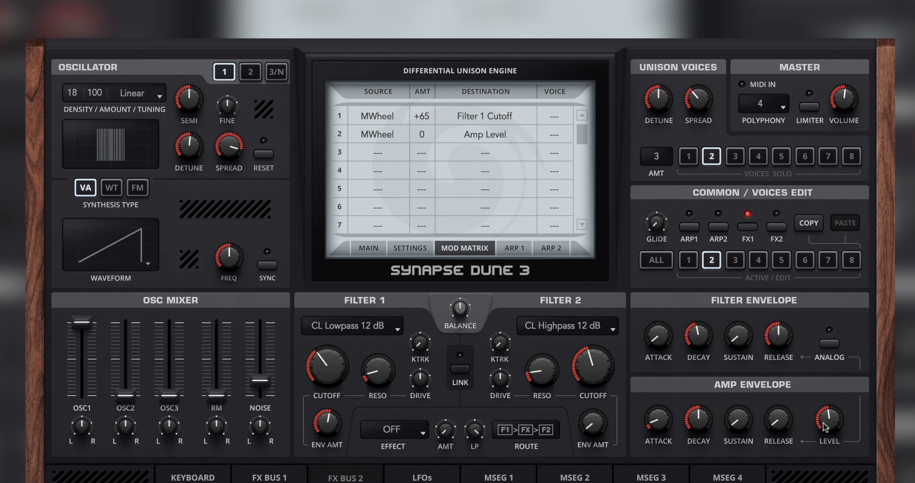
# - Set the amount of modulation slot 2 to +59, and switch back to editing and hearing all voices
pyautogui.moveTo(424, 133); pyautogui.dragTo(434, 124)
pyautogui.moveTo(416, 134); pyautogui.dragTo(435, 112)
pyautogui.click(656, 261)
pyautogui.click(712, 161)
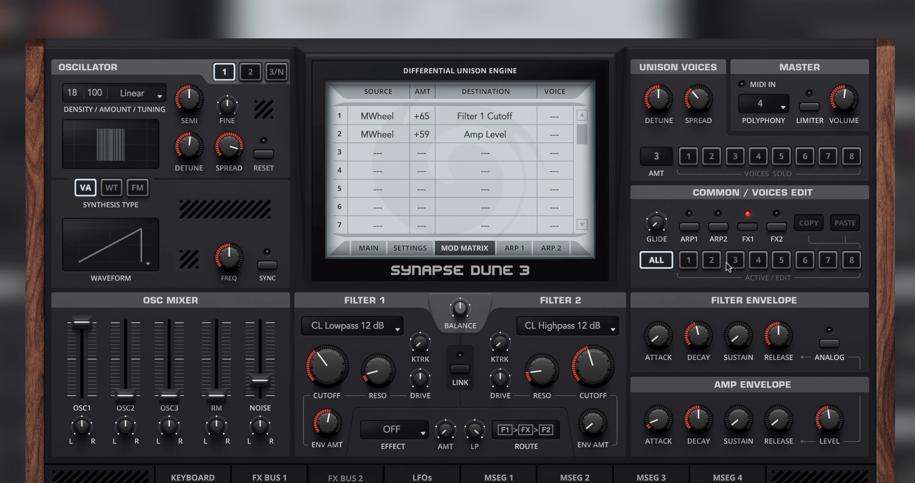
# - Solo and edit voice 3, setting its Filter 1 to CL Lowpass 12 dB and Filter 2 to CL Highpass 12 dB
pyautogui.click(735, 261)
pyautogui.click(737, 158)
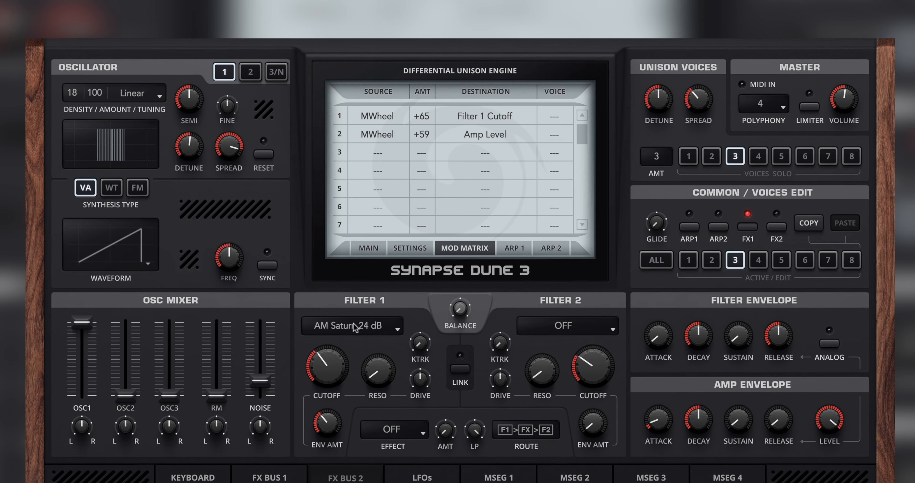
pyautogui.click(359, 329)
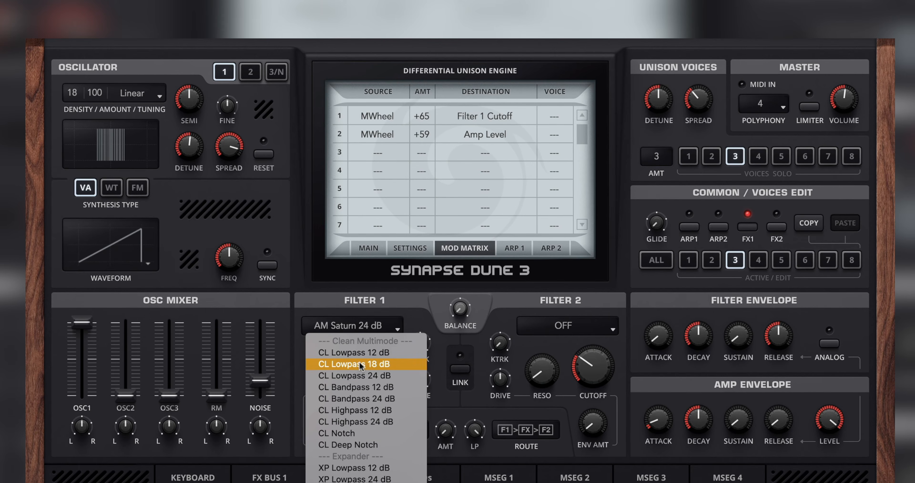
pyautogui.click(360, 353)
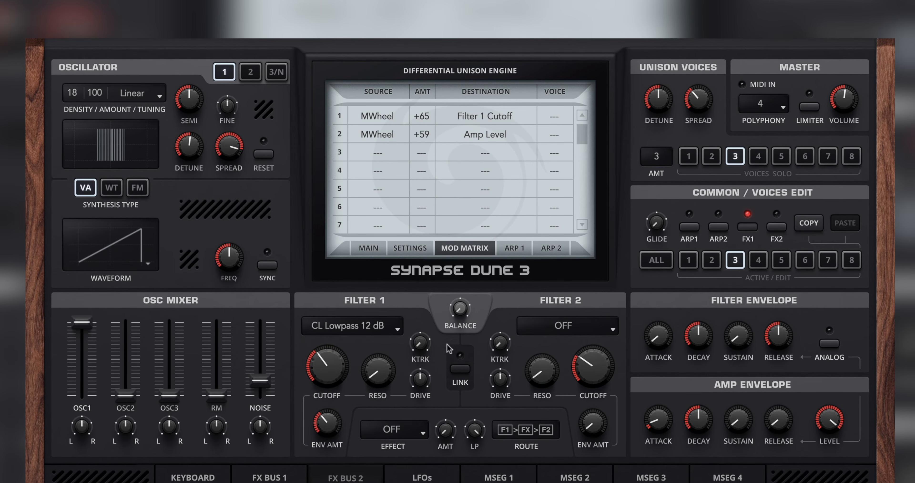
pyautogui.click(598, 330)
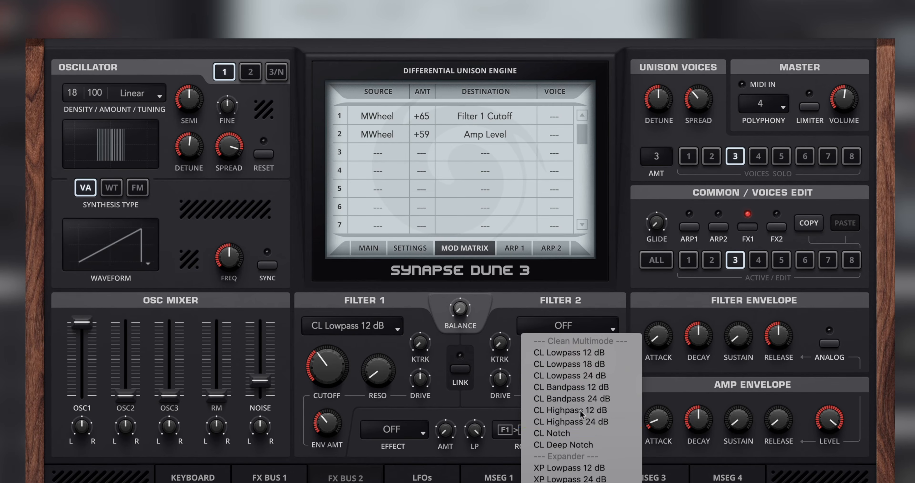
pyautogui.click(579, 410)
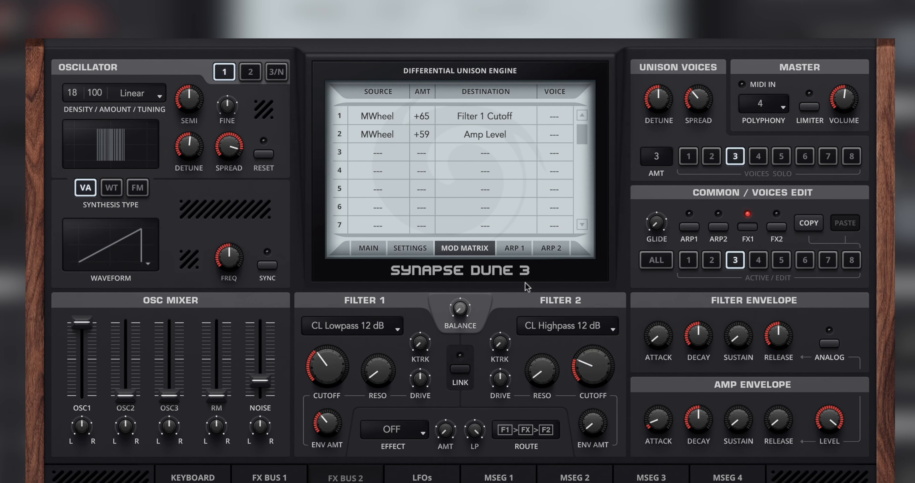
# - Centre voice 3's filter balance and add the Ratecrush filter effect with a moderate amount
pyautogui.moveTo(461, 307); pyautogui.dragTo(463, 249)
pyautogui.click(403, 432)
pyautogui.click(393, 424)
pyautogui.moveTo(444, 438); pyautogui.dragTo(445, 389)
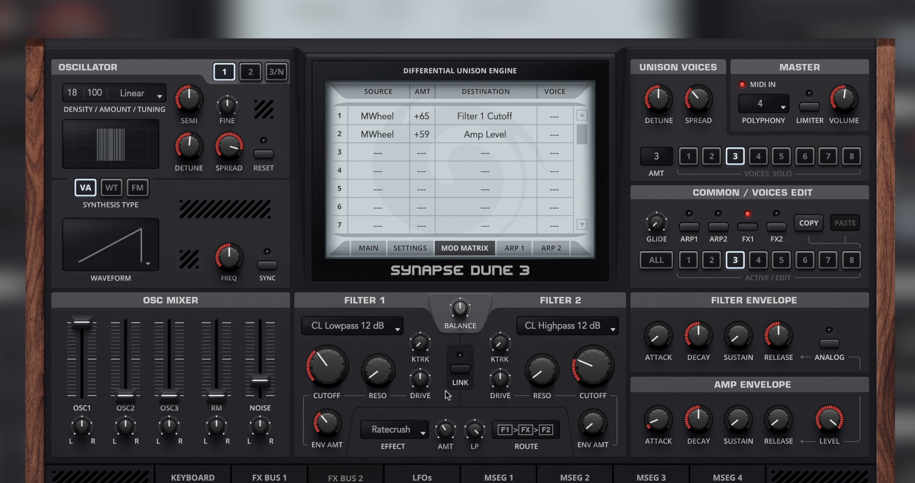
# - Set voice 3's amp level to 47 % and Filter 2 cutoff to 40 %, with slightly raised Filter 1 resonance
pyautogui.moveTo(829, 419); pyautogui.dragTo(830, 432)
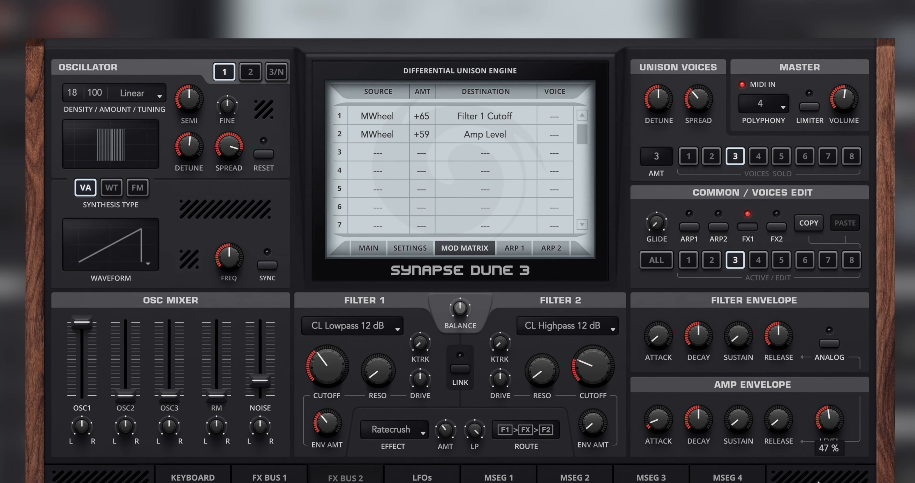
pyautogui.moveTo(608, 382); pyautogui.dragTo(601, 356)
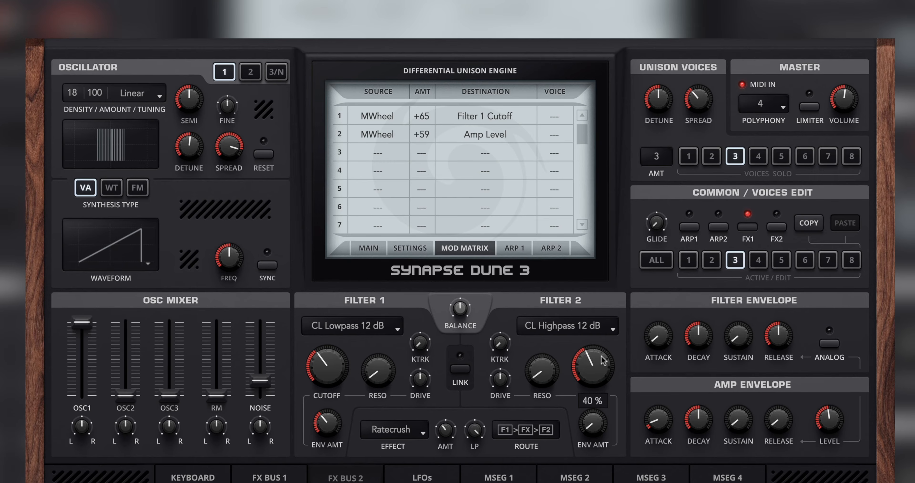
pyautogui.moveTo(381, 380); pyautogui.dragTo(381, 417)
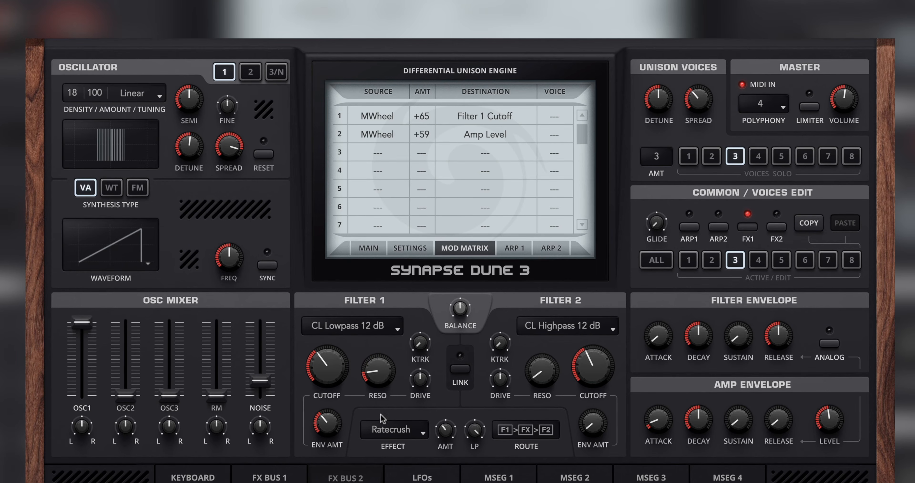
pyautogui.moveTo(413, 344)
pyautogui.mouseDown()
pyautogui.moveTo(414, 276)
pyautogui.moveTo(412, 348)
pyautogui.mouseUp()
# - Raise voice 3's amp level above its midpoint, and return to all voices with the solo off
pyautogui.moveTo(845, 423); pyautogui.dragTo(846, 401)
pyautogui.click(668, 260)
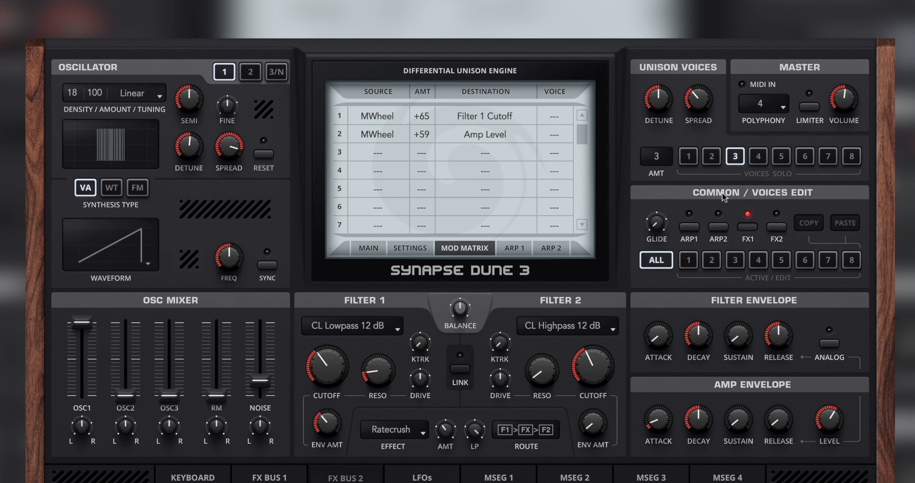
pyautogui.click(730, 159)
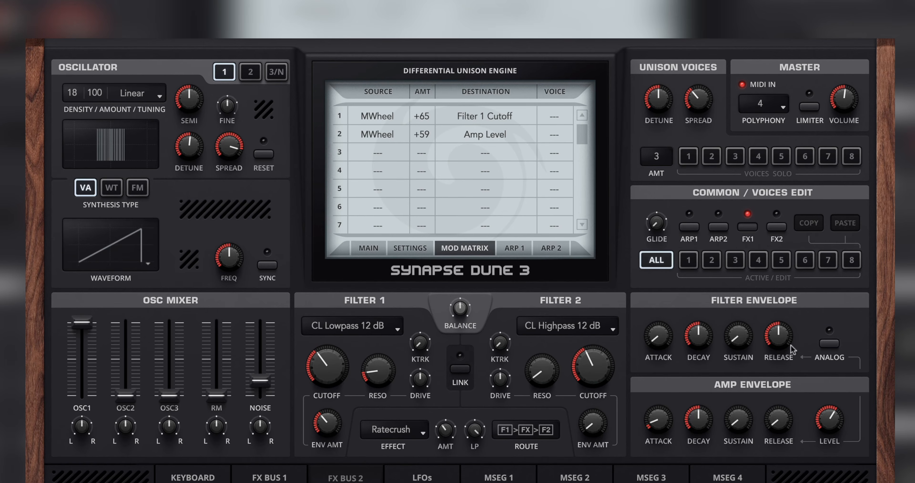
# - Lower voice 3's amp level to below its midpoint and switch editing back to all voices
pyautogui.click(734, 266)
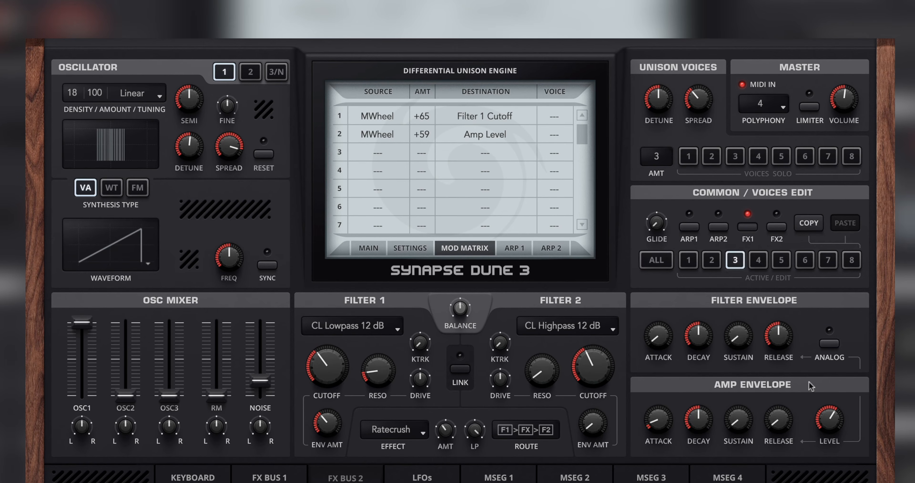
pyautogui.moveTo(840, 431); pyautogui.dragTo(830, 450)
pyautogui.click(657, 261)
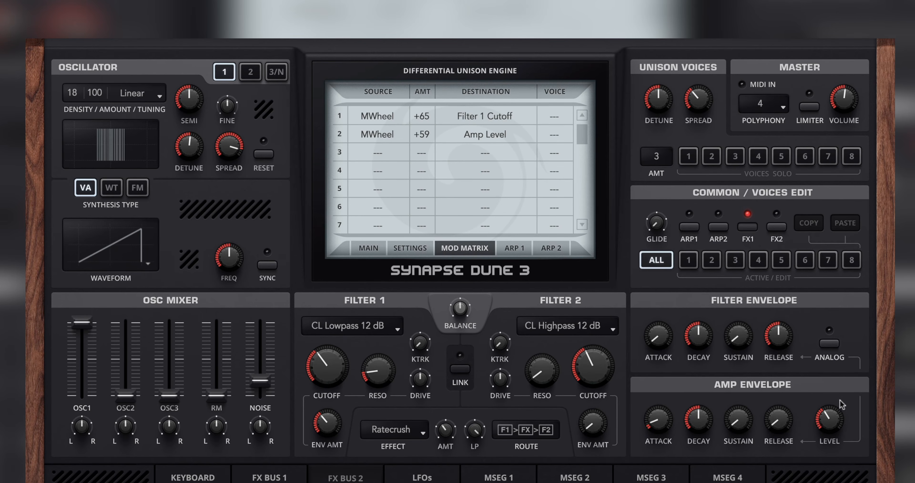
# - Compare the individual settings of voices 1, 2 and 3, and return to editing all voices
pyautogui.click(689, 260)
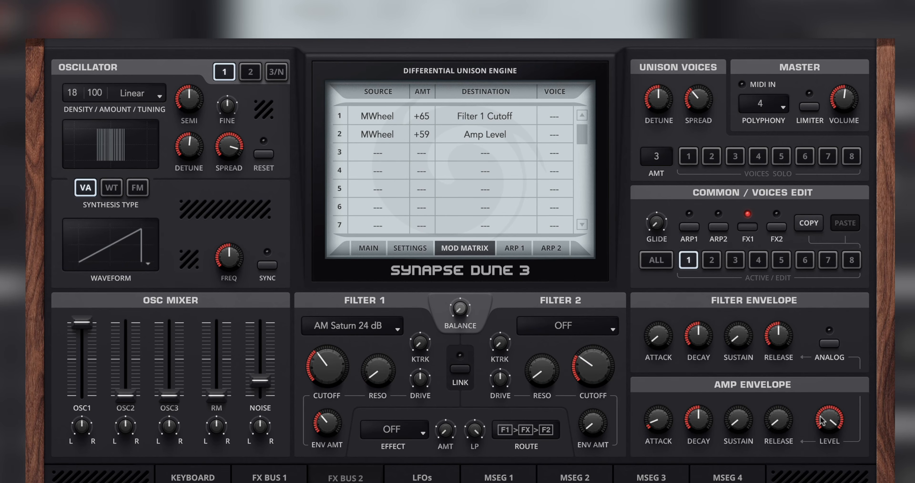
pyautogui.click(714, 261)
pyautogui.click(737, 262)
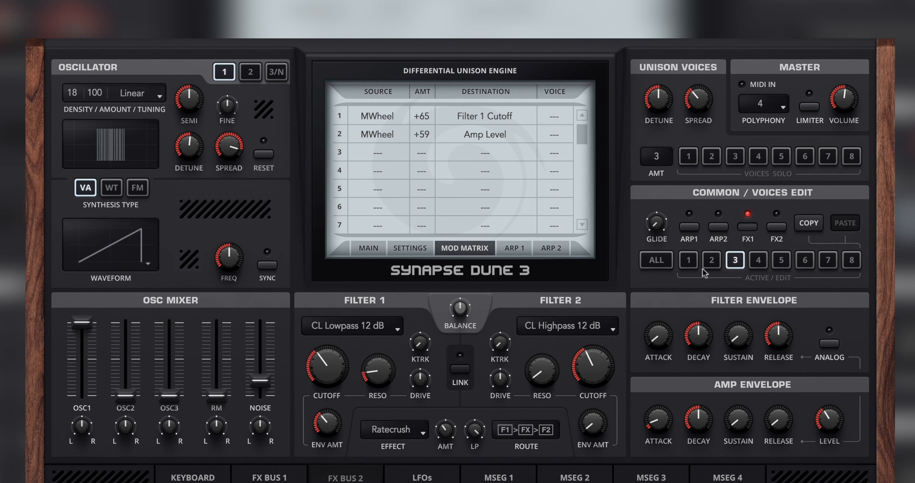
pyautogui.click(666, 265)
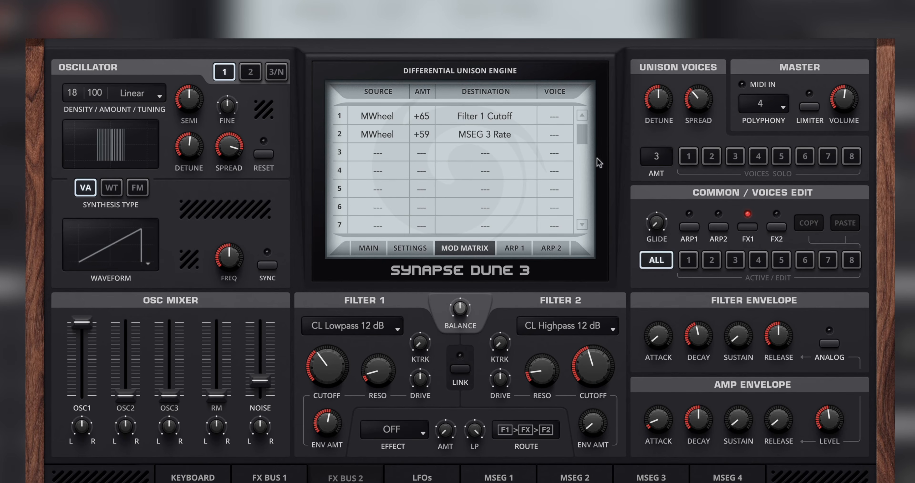
# - Restrict modulation slot 2, MWheel to MSEG 3 Rate, to voice 2
pyautogui.click(556, 134)
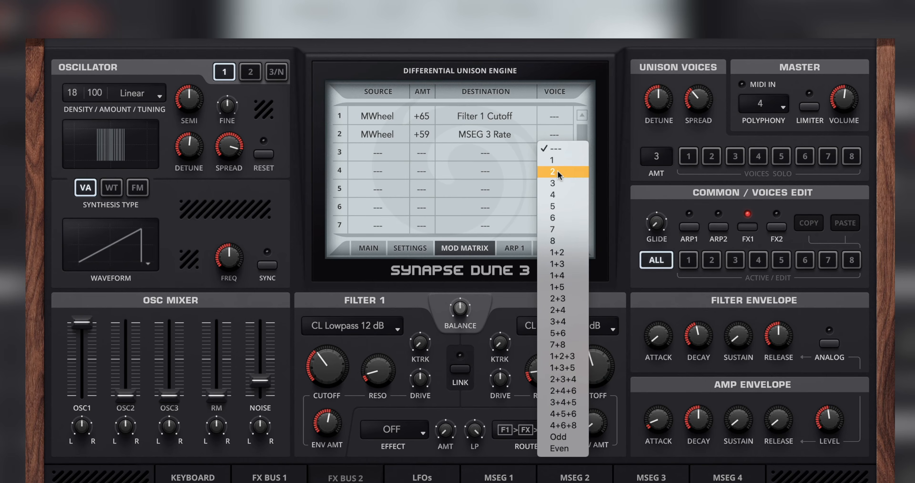
pyautogui.click(568, 171)
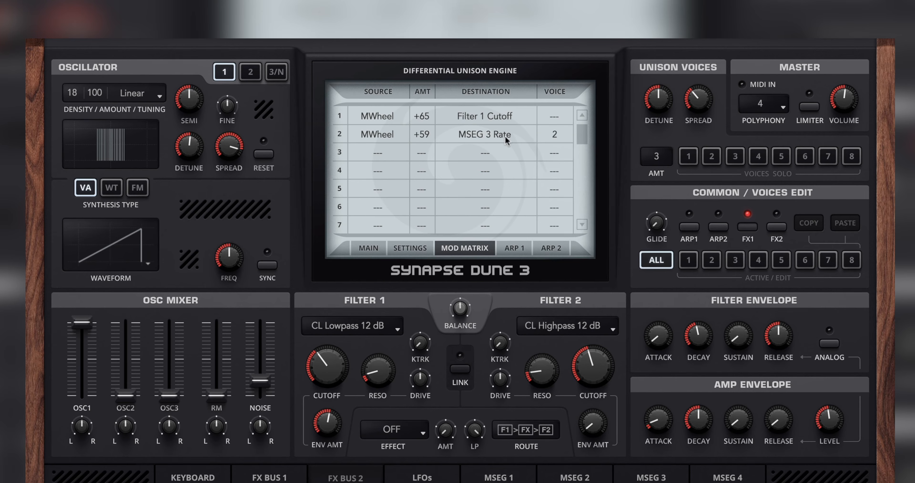
# - Change the destination of modulation slot 2 to Amp Level
pyautogui.click(480, 134)
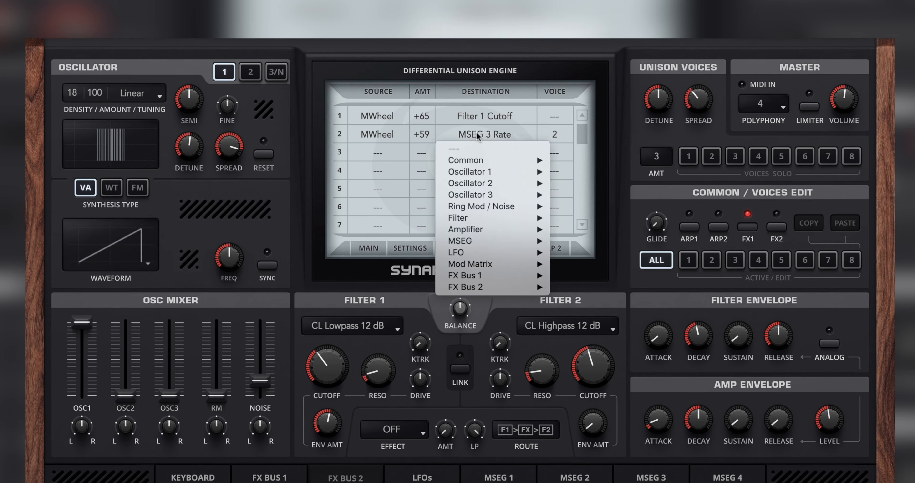
pyautogui.moveTo(474, 230)
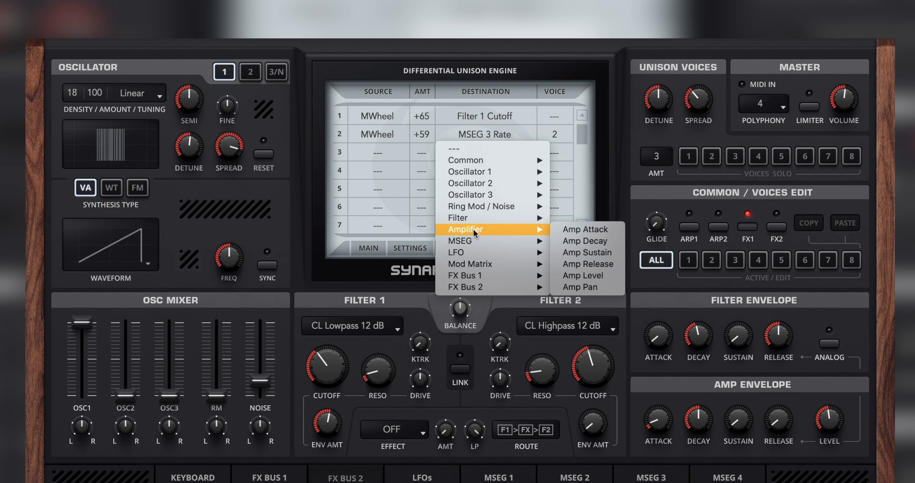
pyautogui.click(592, 277)
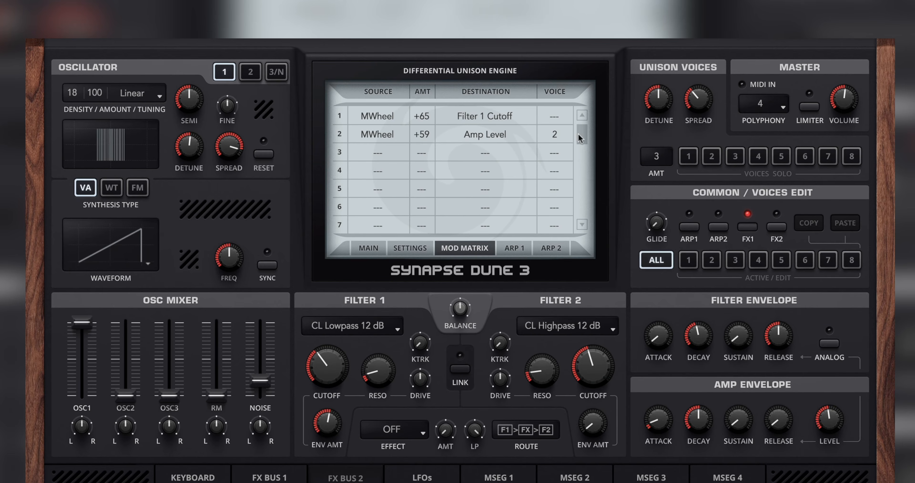
# - Compare the individual filter, effect and amp settings of voices 1, 2 and 3
pyautogui.click(714, 262)
pyautogui.click(736, 261)
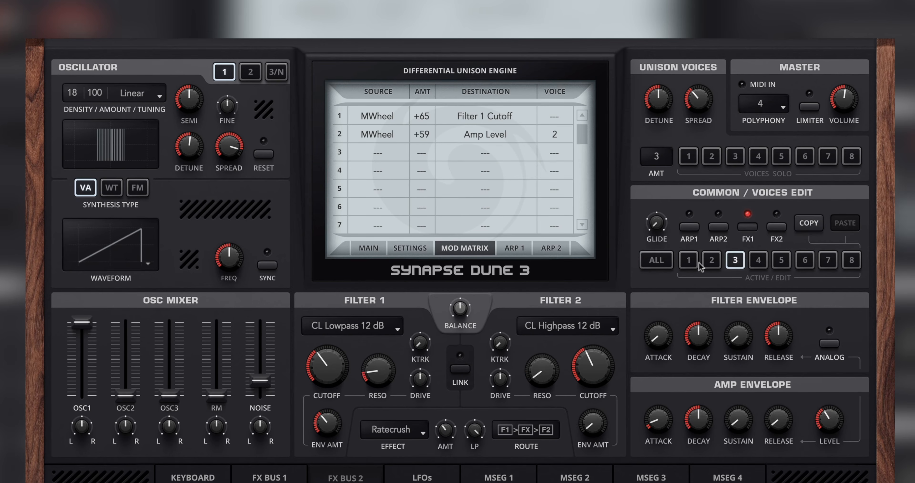
pyautogui.click(691, 262)
pyautogui.click(732, 263)
pyautogui.click(689, 261)
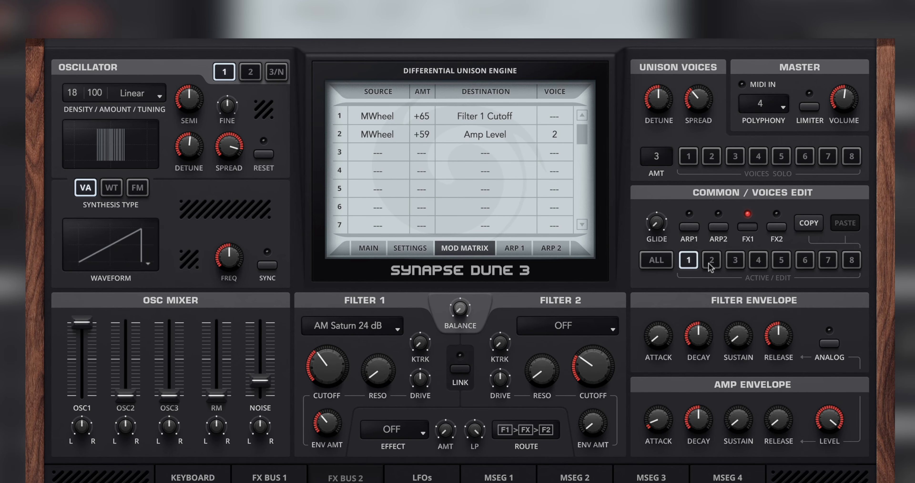
pyautogui.click(728, 261)
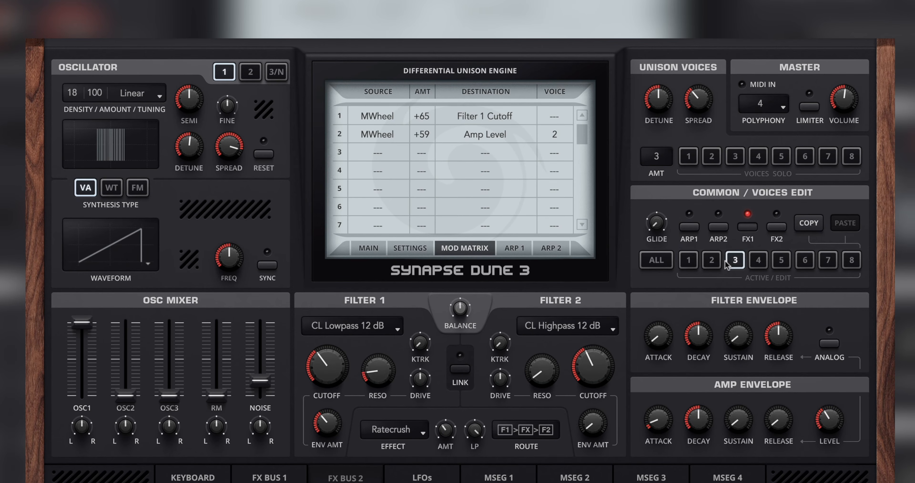
pyautogui.click(711, 262)
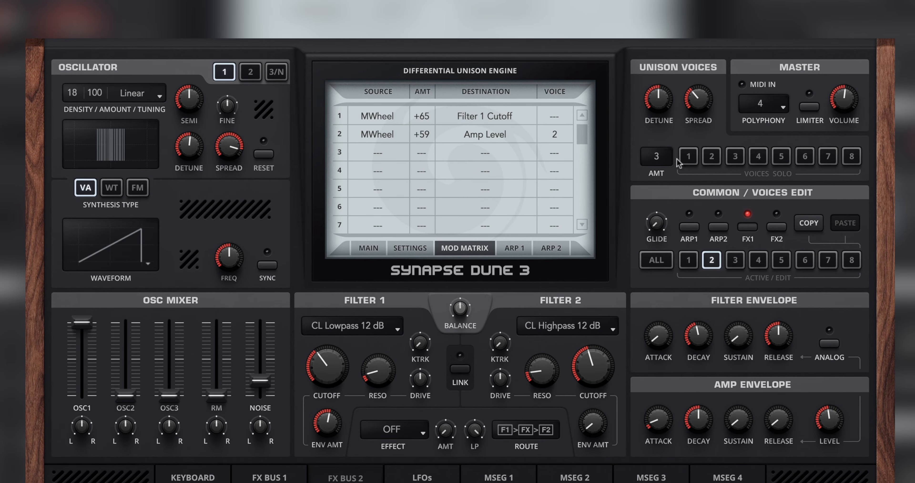
# - Increase the unison voice amount to 4, then solo voice 4 and select it for individual editing
pyautogui.moveTo(662, 151); pyautogui.dragTo(666, 135)
pyautogui.click(760, 156)
pyautogui.click(759, 263)
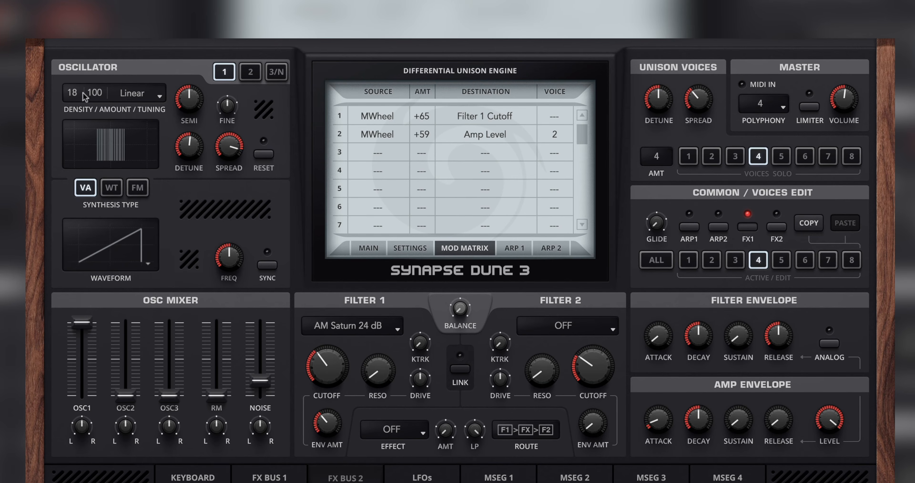
# - Give voice 4's oscillator 2 a density of 6, Nonlinear tuning and a wide spread
pyautogui.click(250, 73)
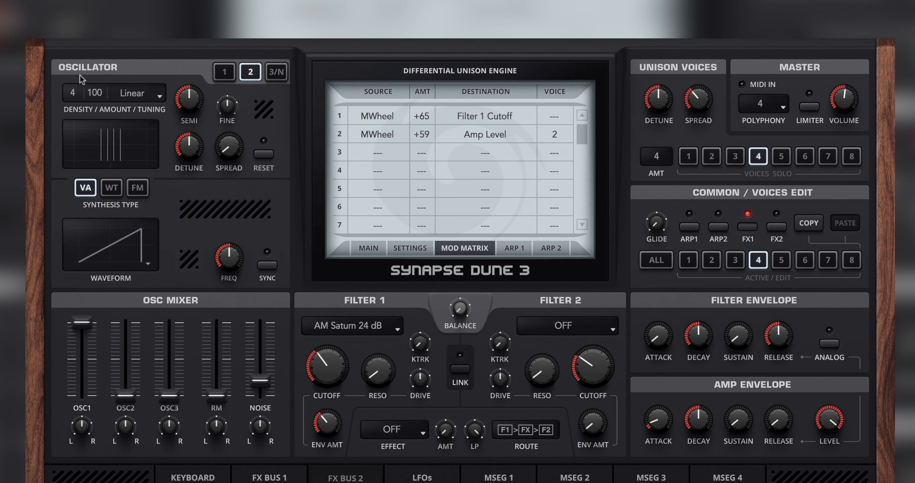
pyautogui.moveTo(80, 75); pyautogui.dragTo(80, 81)
pyautogui.moveTo(226, 150); pyautogui.dragTo(236, 75)
pyautogui.click(133, 93)
pyautogui.click(142, 117)
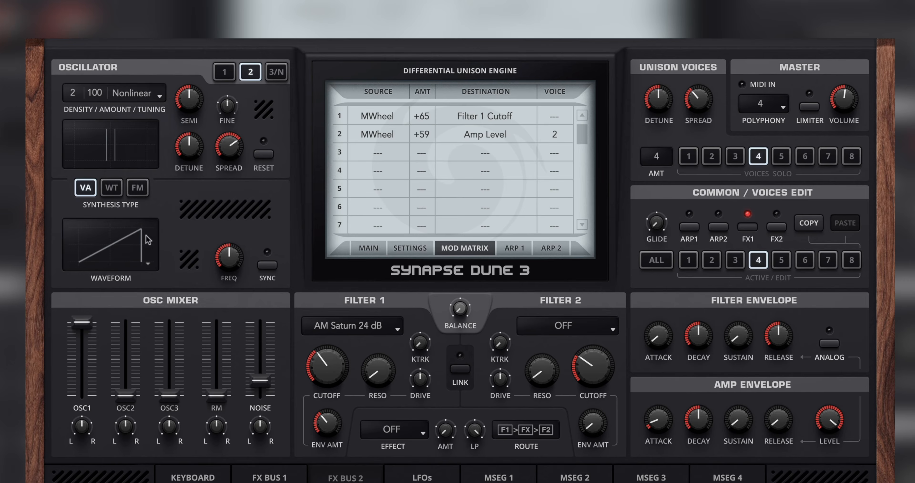
pyautogui.moveTo(79, 93); pyautogui.dragTo(83, 76)
pyautogui.moveTo(225, 157); pyautogui.dragTo(228, 146)
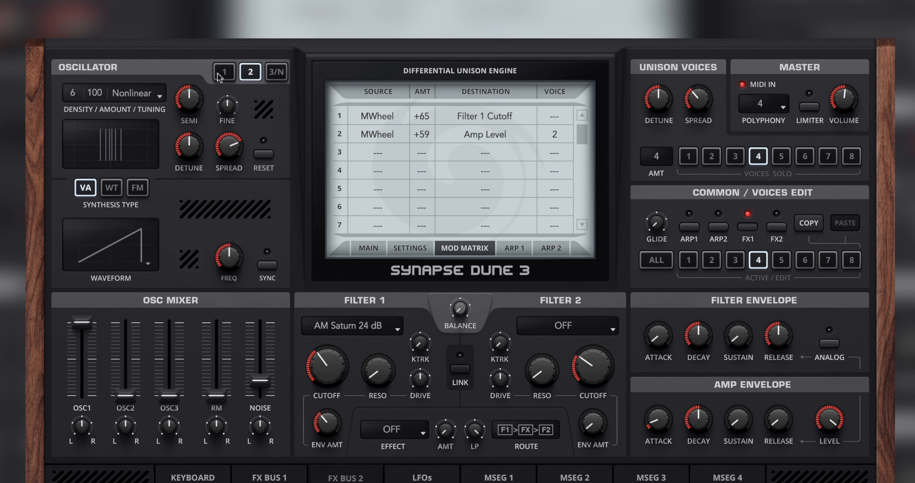
# - Raise voice 4's OSC2 mixer level to near maximum and increase oscillator 2's semitone pitch
pyautogui.moveTo(126, 396); pyautogui.dragTo(136, 332)
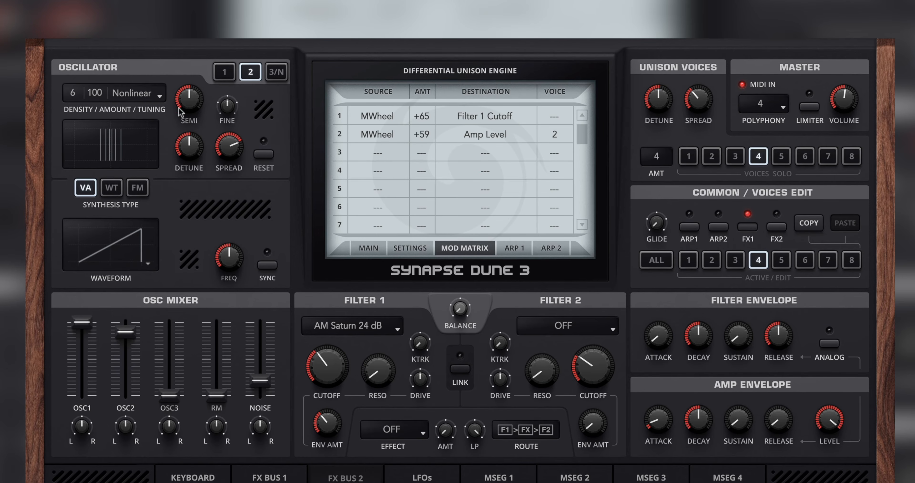
pyautogui.moveTo(178, 107); pyautogui.dragTo(196, 85)
# - Compare voice 4's oscillator 1 and 2 settings with those of voices 1 and 3, returning to voice 4
pyautogui.click(218, 75)
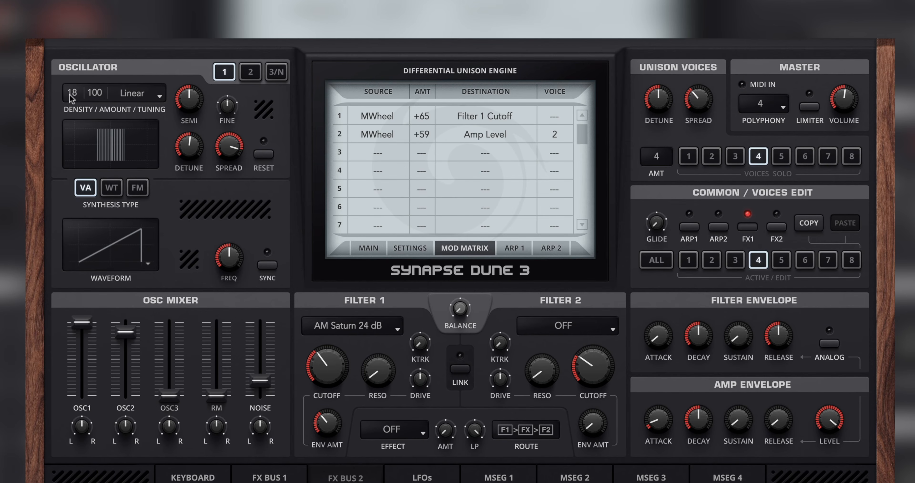
pyautogui.click(255, 73)
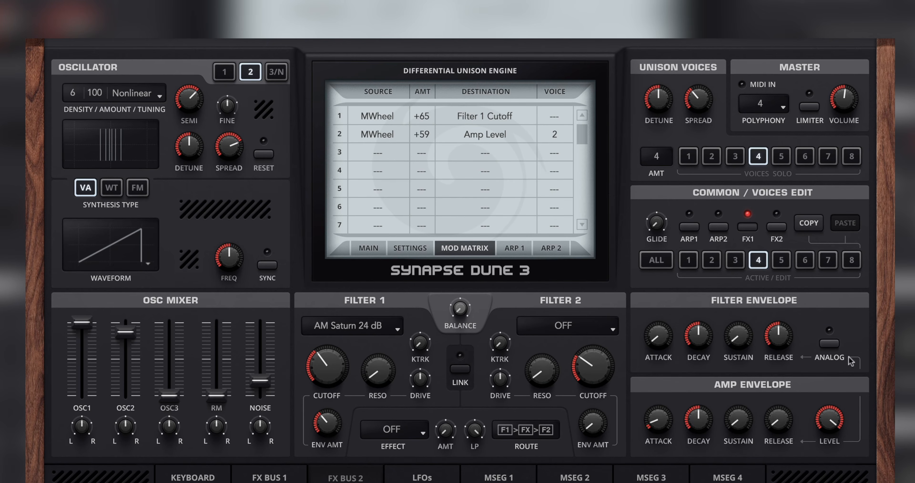
pyautogui.click(733, 262)
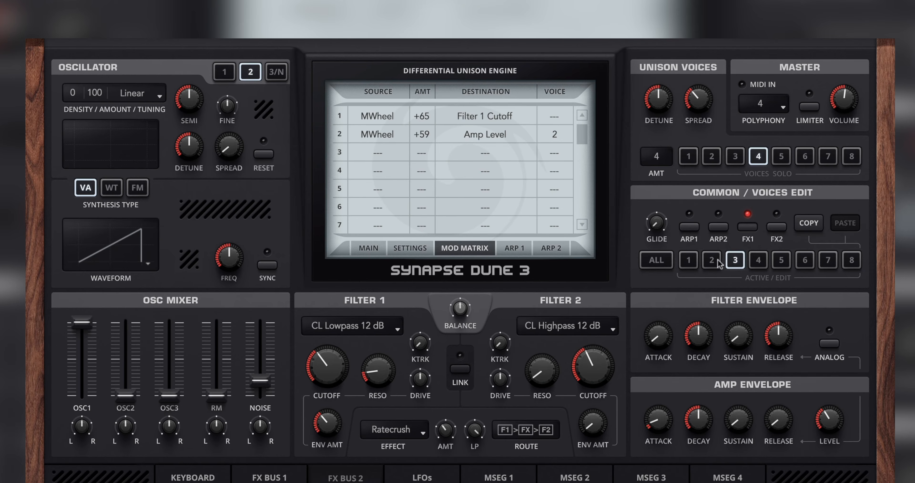
pyautogui.click(688, 260)
pyautogui.click(736, 261)
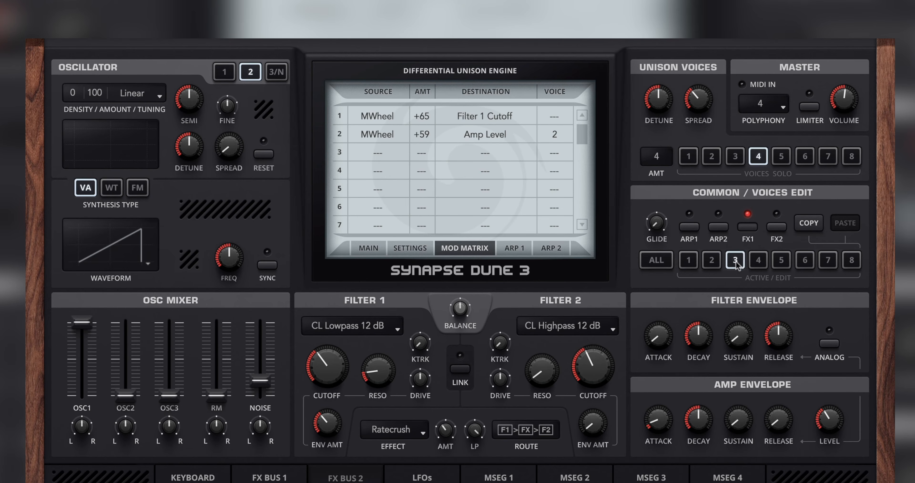
pyautogui.click(752, 262)
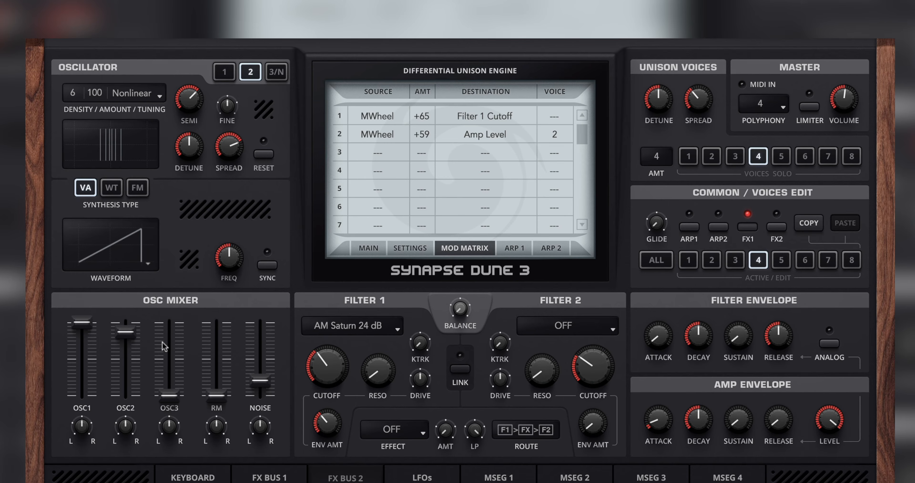
# - Set voice 4's Filter 1 to CL Lowpass 24 dB and raise its envelope amount, key tracking and resonance
pyautogui.click(377, 328)
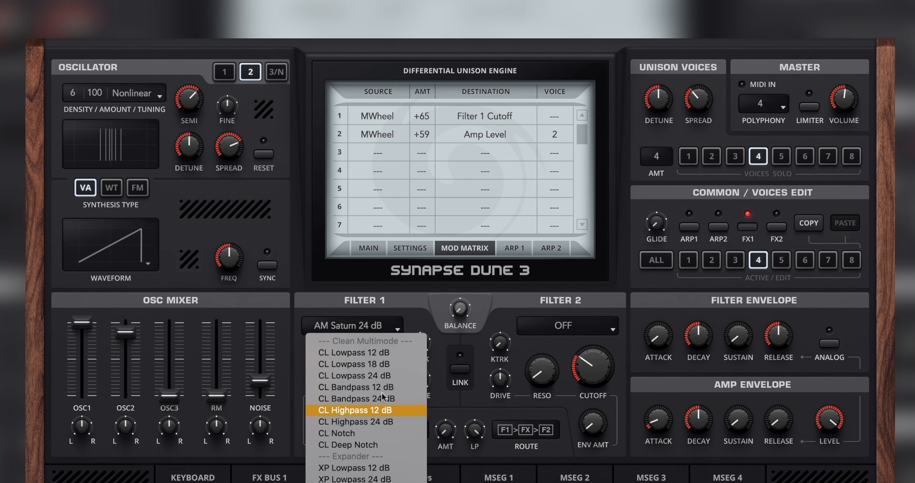
pyautogui.click(371, 375)
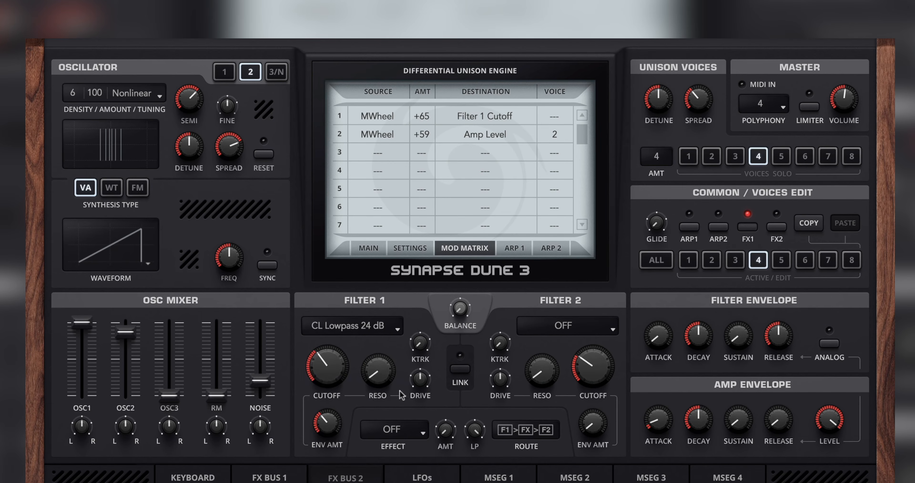
pyautogui.moveTo(327, 423); pyautogui.dragTo(333, 400)
pyautogui.moveTo(420, 342); pyautogui.dragTo(423, 322)
pyautogui.moveTo(384, 365)
pyautogui.mouseDown()
pyautogui.moveTo(388, 342)
pyautogui.moveTo(383, 360)
pyautogui.mouseUp()
# - Add the Light Dist effect to voice 4 at a low amount
pyautogui.click(396, 429)
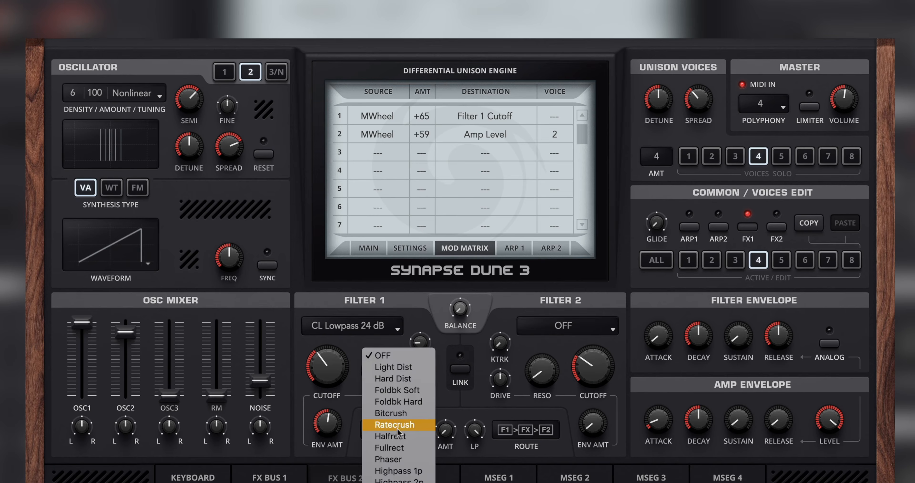
pyautogui.press('Return')
pyautogui.moveTo(447, 433); pyautogui.dragTo(450, 408)
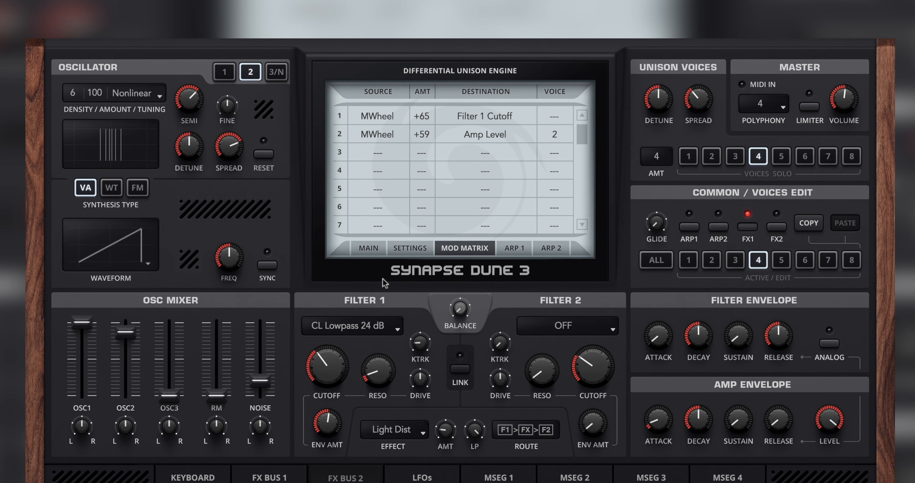
# - Show oscillator 1, return to editing all voices and turn off voice 4's solo
pyautogui.click(231, 71)
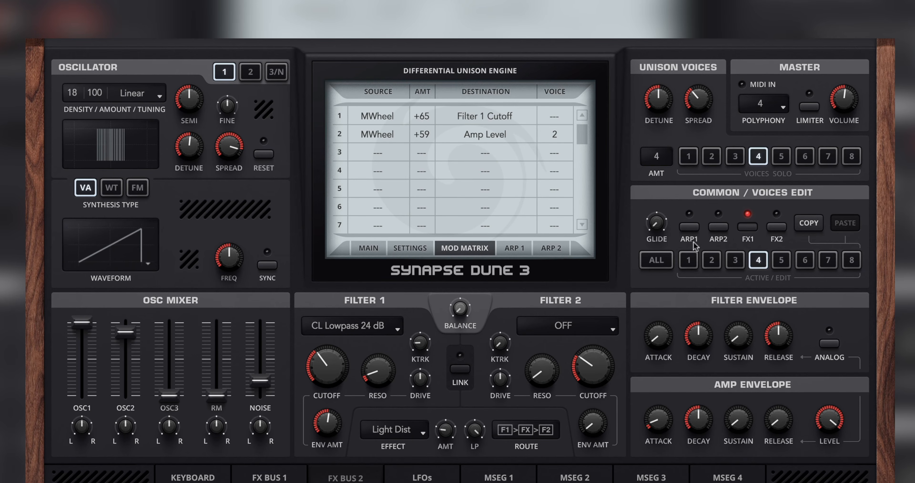
pyautogui.click(663, 266)
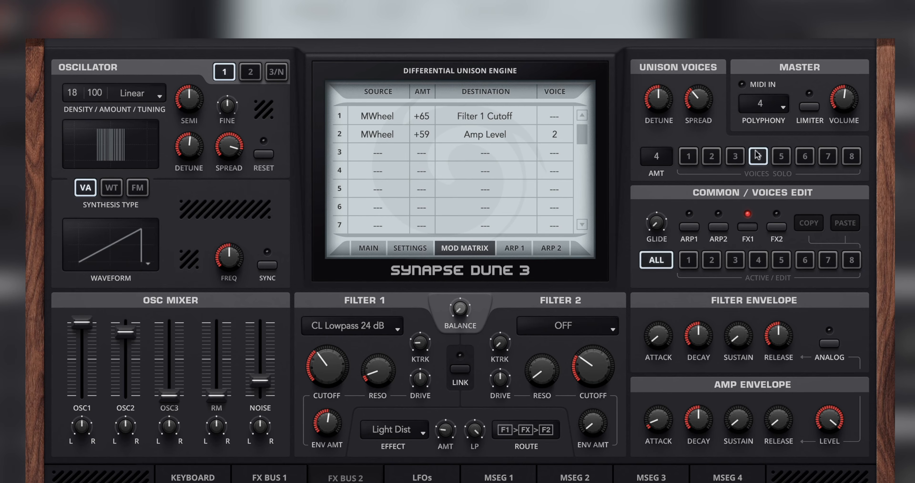
pyautogui.click(759, 156)
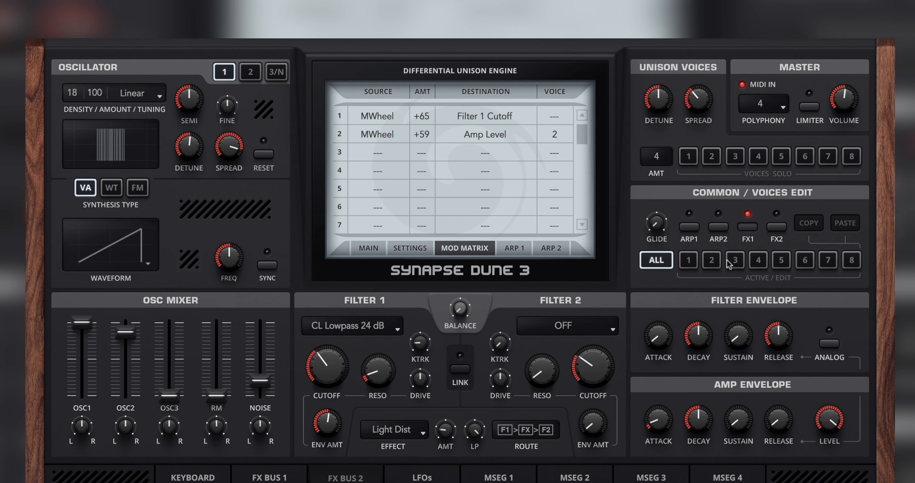
# - Select voice 4 for editing and lower its amp level to slightly above the midpoint
pyautogui.click(758, 261)
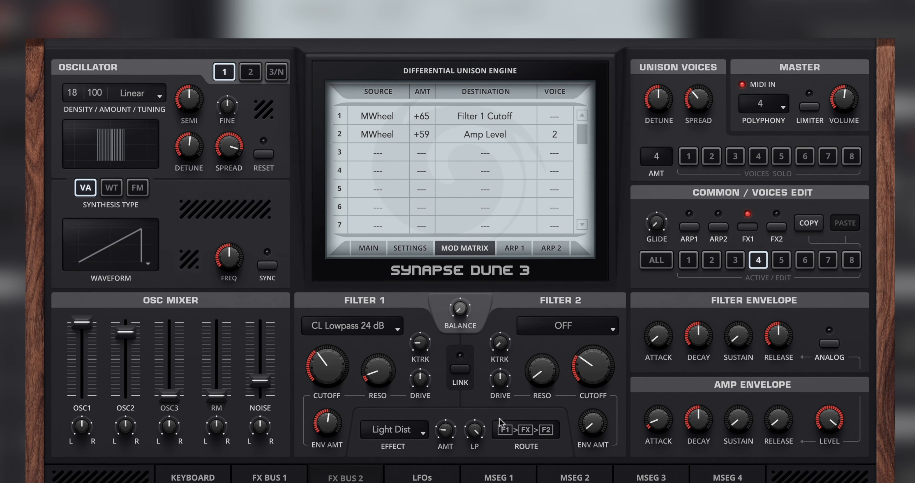
pyautogui.moveTo(831, 420); pyautogui.dragTo(816, 470)
# - Set modulation slot 3 to MWheel controlling Amp Level with an amount of +20, restricted to voice 4
pyautogui.click(394, 167)
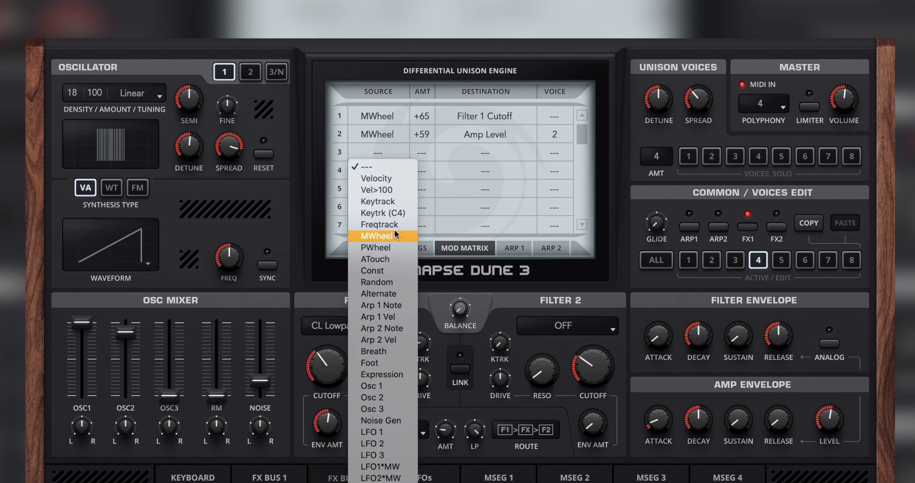
pyautogui.click(391, 237)
pyautogui.click(474, 155)
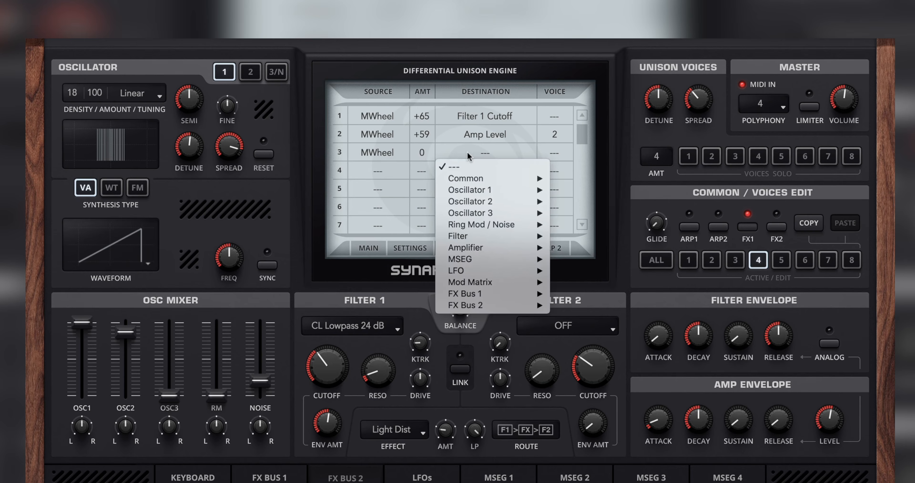
pyautogui.moveTo(476, 247)
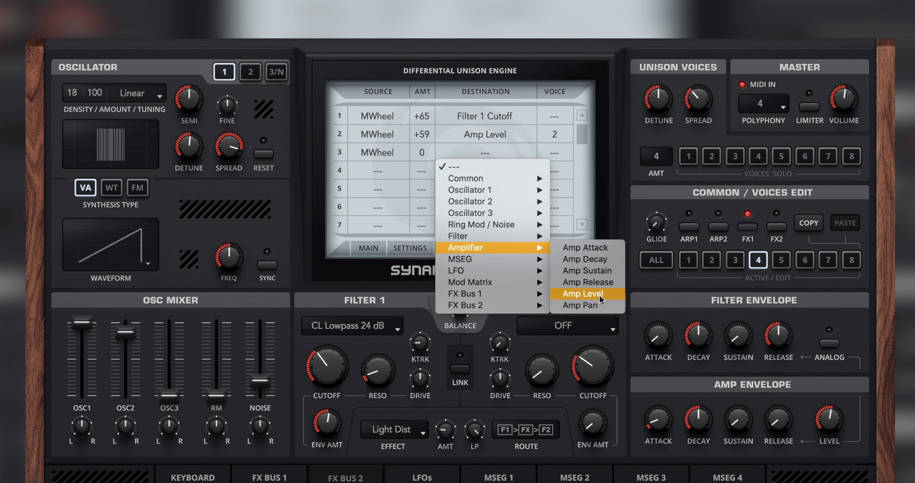
pyautogui.click(582, 294)
pyautogui.moveTo(434, 155); pyautogui.dragTo(439, 140)
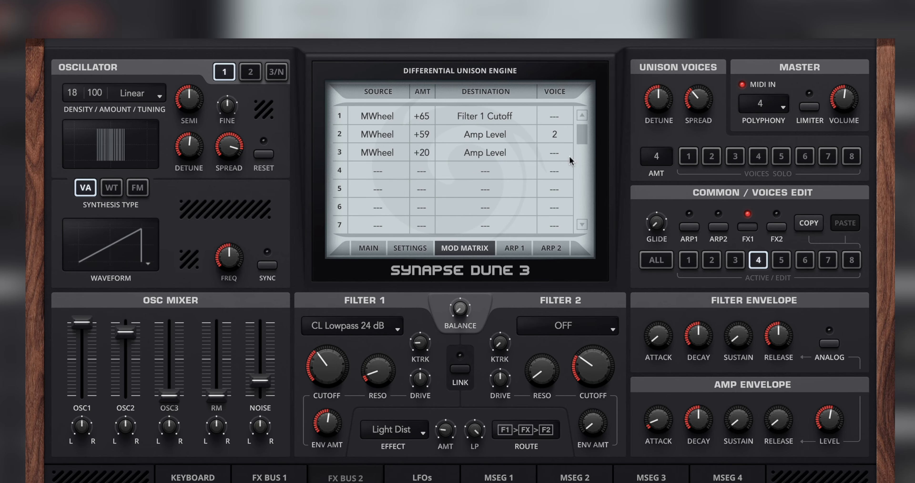
pyautogui.click(554, 153)
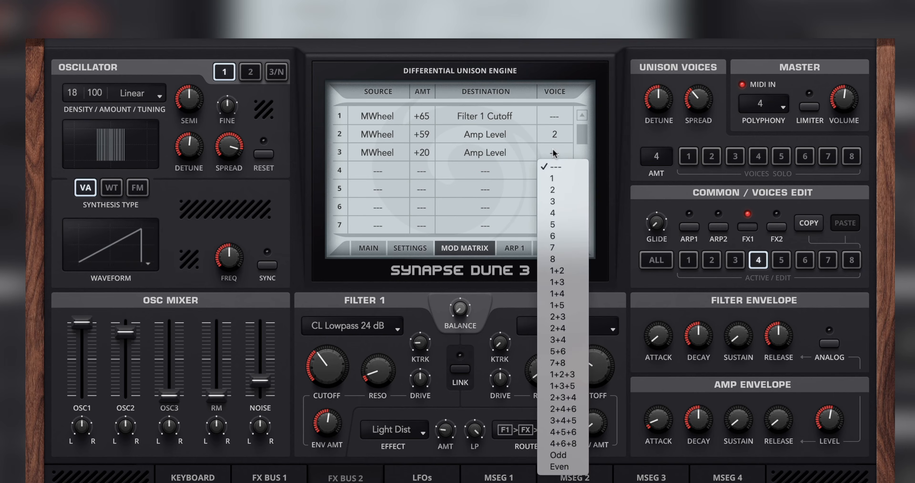
pyautogui.click(565, 213)
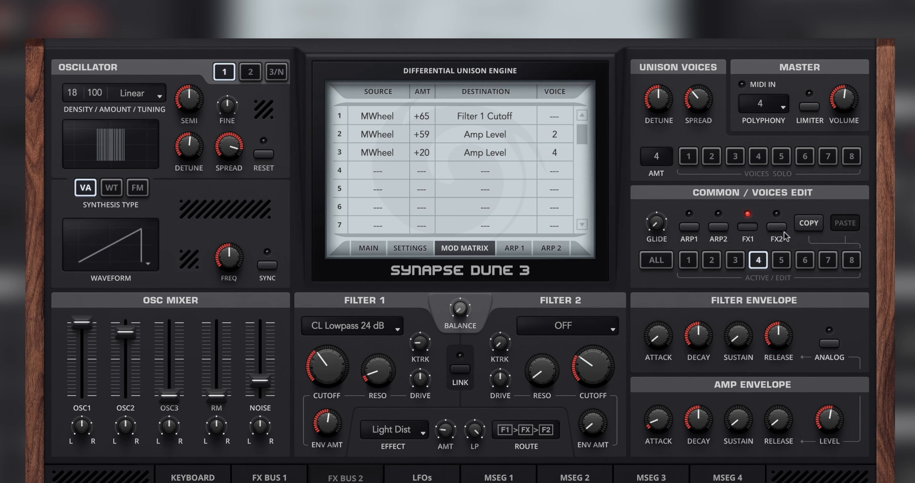
# - Turn on FX2 and raise the sustain and release of voice 4's amp envelope
pyautogui.click(778, 229)
pyautogui.moveTo(740, 424); pyautogui.dragTo(784, 396)
pyautogui.click(775, 423)
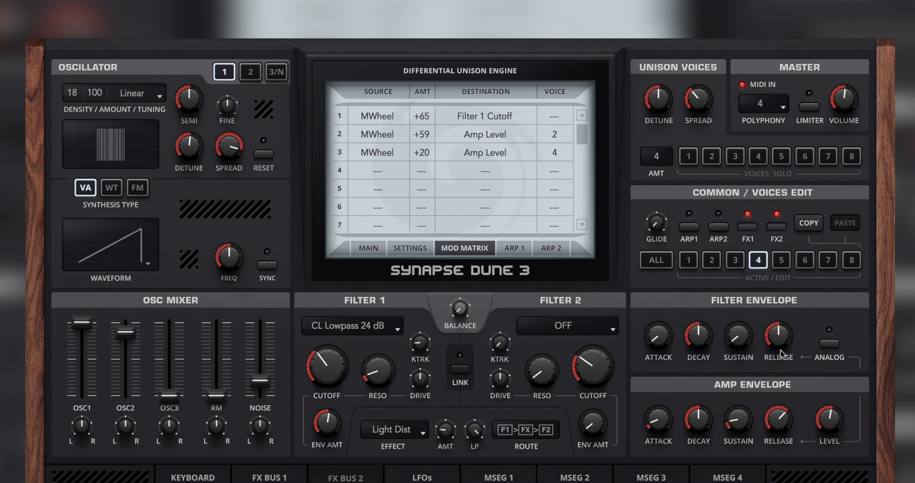
# - Raise voice 4's filter envelope decay, sustain and release, reduce Filter 1's envelope amount, and compare with FX2 off and on
pyautogui.moveTo(780, 337); pyautogui.dragTo(711, 326)
pyautogui.moveTo(315, 420); pyautogui.dragTo(313, 432)
pyautogui.click(778, 227)
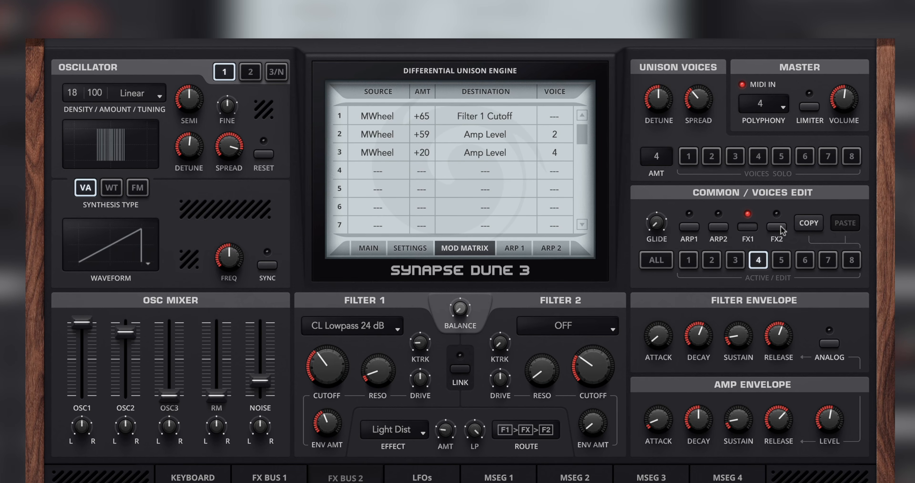
pyautogui.click(781, 228)
# - Return to editing all voices and solo voice 3
pyautogui.click(666, 268)
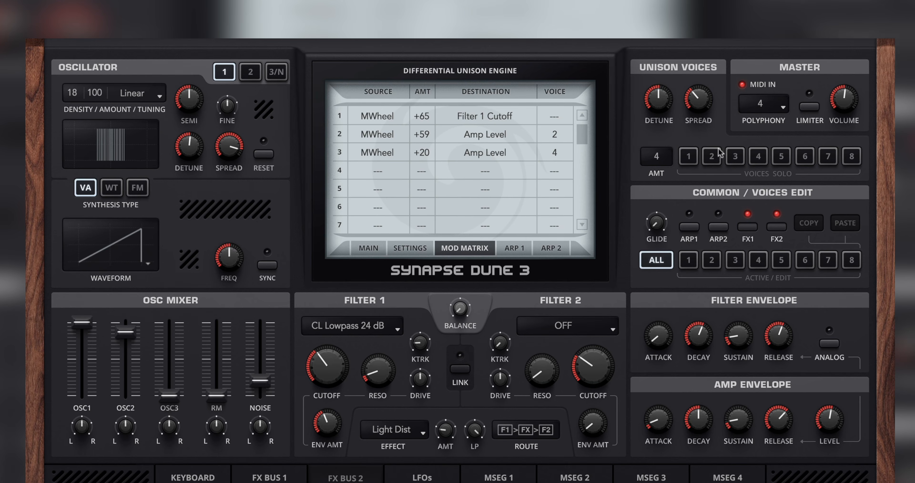
pyautogui.click(734, 158)
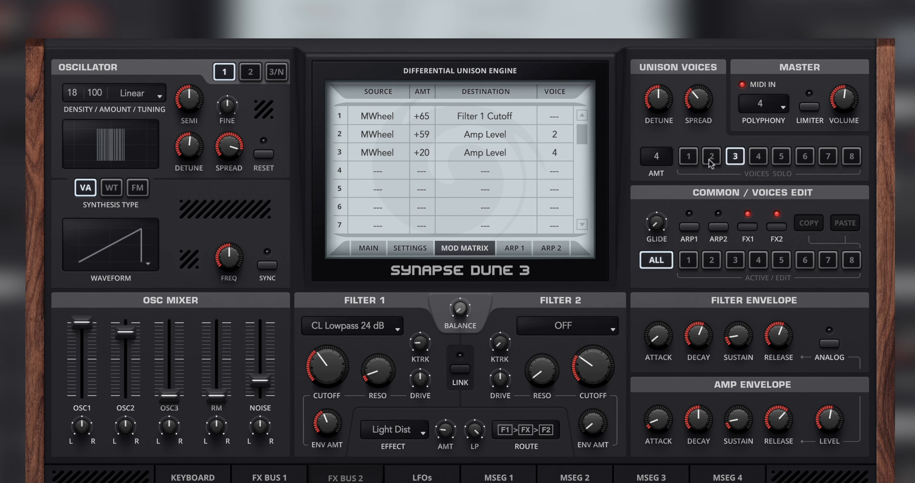
# - Add voices 2, 1 and 4 to the soloed voice 3, comparing the sound with voice 4 out and in
pyautogui.click(712, 156)
pyautogui.click(689, 156)
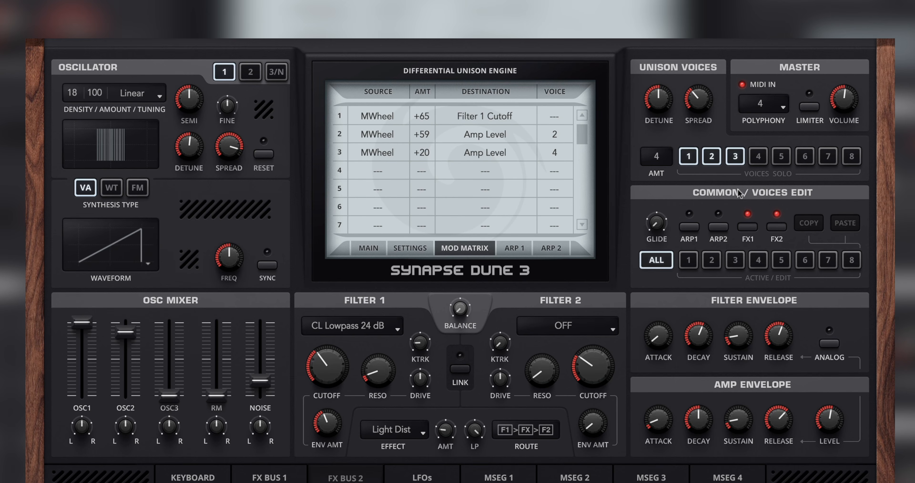
pyautogui.click(756, 159)
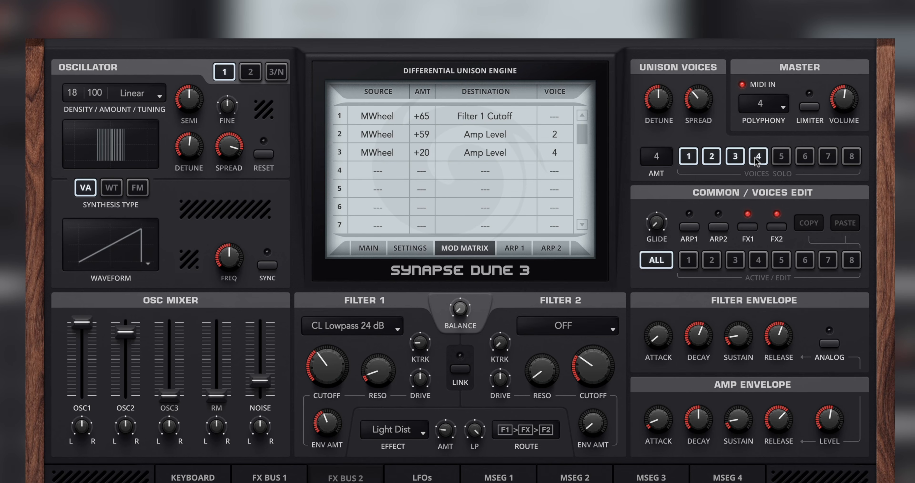
pyautogui.click(756, 159)
pyautogui.click(756, 161)
# - Sweep the unison voices' spread and detune between low and high, settling detune at 56 % and spread near the middle
pyautogui.moveTo(698, 101); pyautogui.dragTo(698, 121)
pyautogui.moveTo(697, 81); pyautogui.dragTo(714, 156)
pyautogui.moveTo(698, 103); pyautogui.dragTo(696, 71)
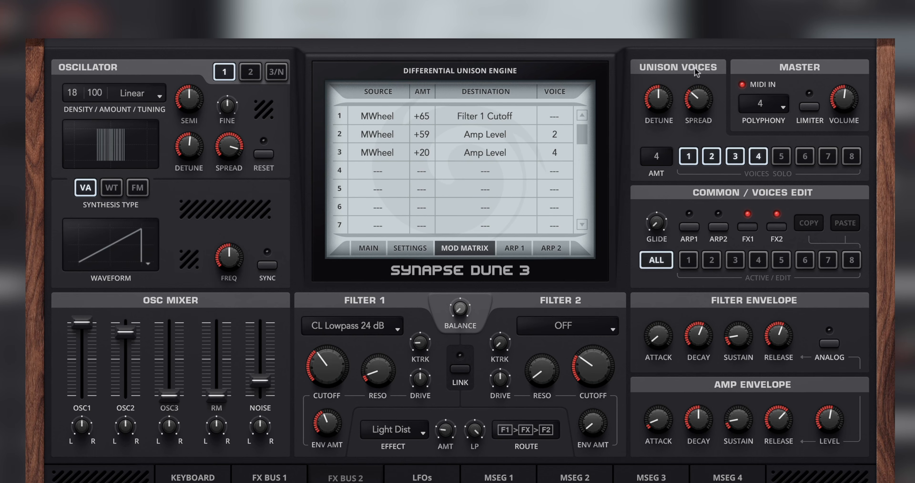
pyautogui.moveTo(662, 112); pyautogui.dragTo(662, 62)
pyautogui.moveTo(692, 101); pyautogui.dragTo(648, 203)
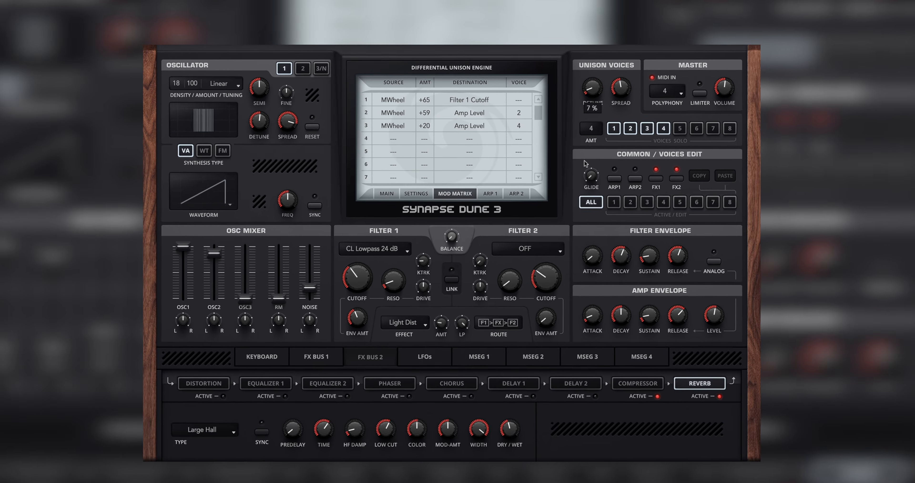
pyautogui.moveTo(586, 163); pyautogui.dragTo(597, 124)
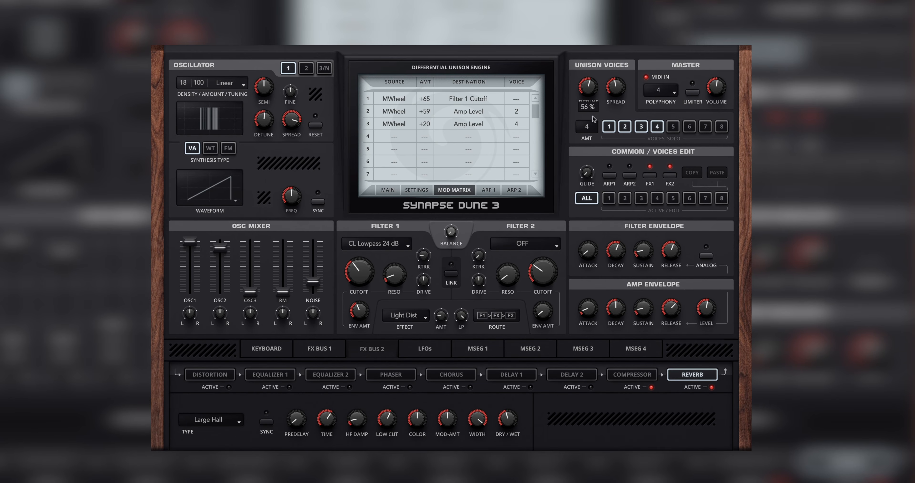
pyautogui.moveTo(612, 93); pyautogui.dragTo(611, 95)
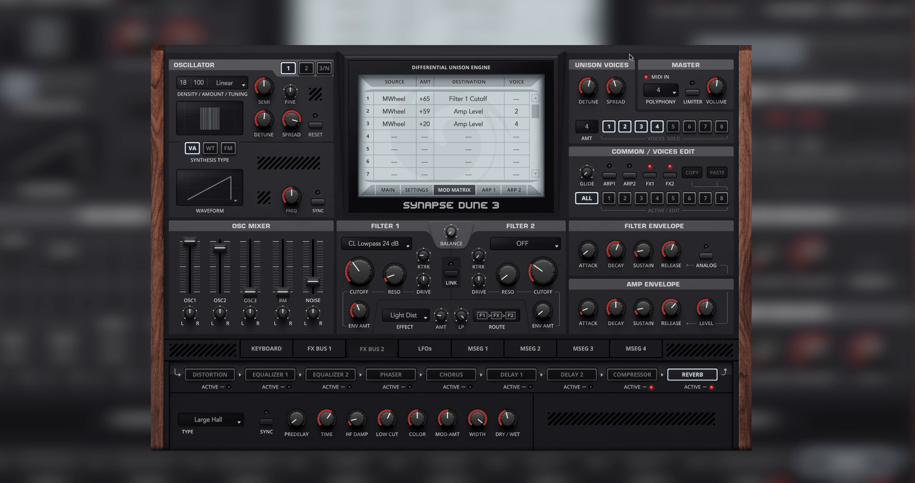